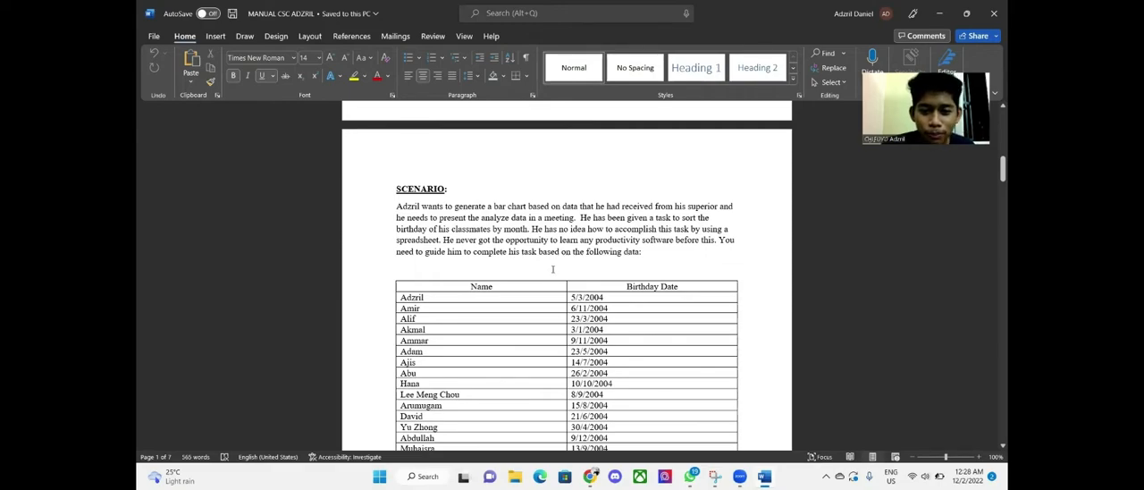
# Launch Excel and create a new blank workbook
pyautogui.scroll(-2, 545, 257)
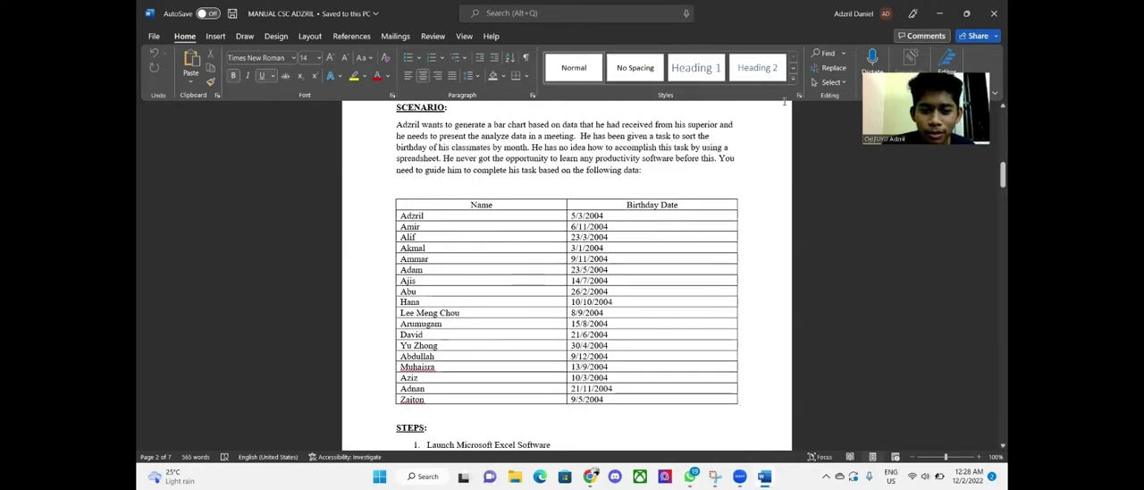
pyautogui.click(935, 13)
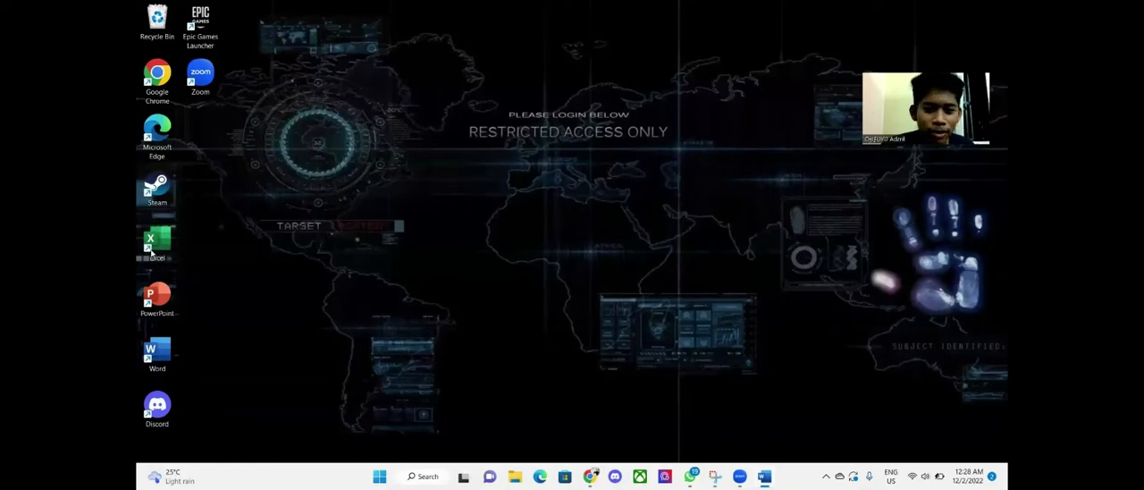
pyautogui.doubleClick(168, 241)
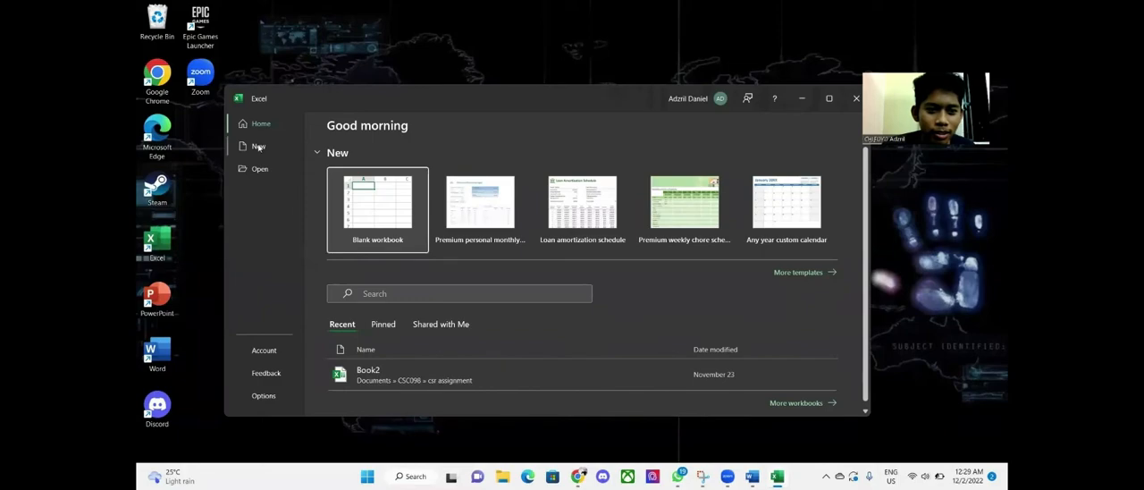
pyautogui.click(258, 146)
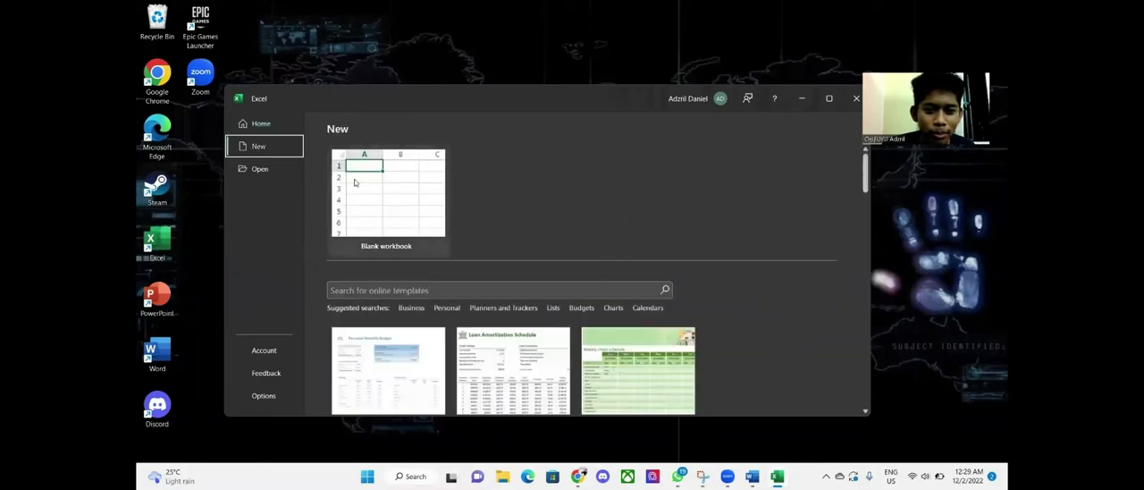
pyautogui.click(372, 184)
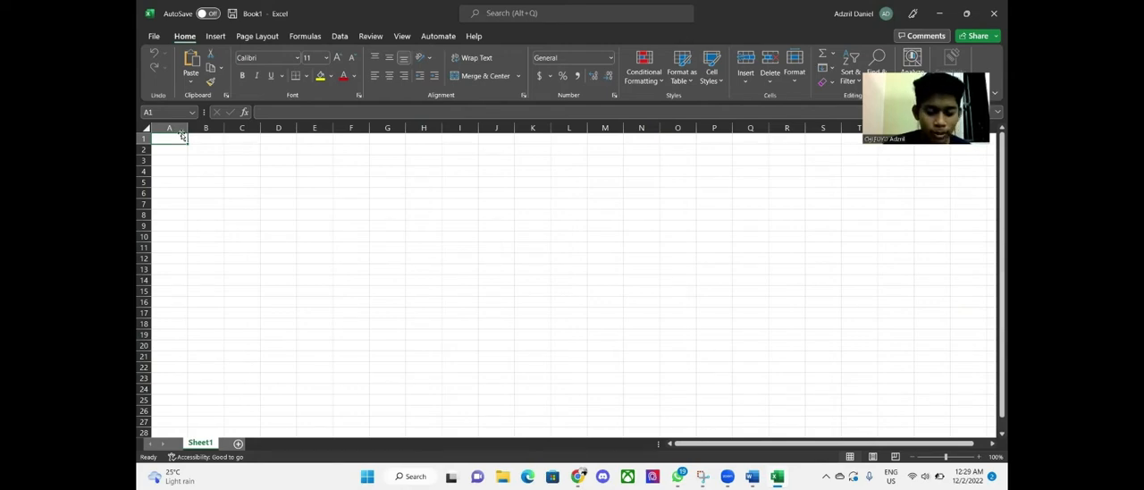
# Enter the column headers Number, Name and Birthday in cells A1 to C1
pyautogui.write('N')
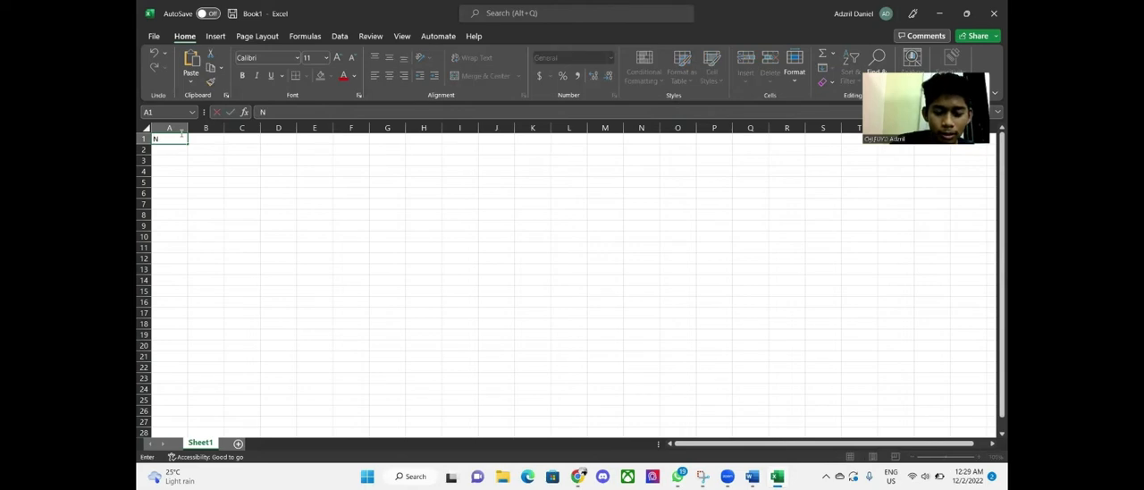
pyautogui.write('umber')
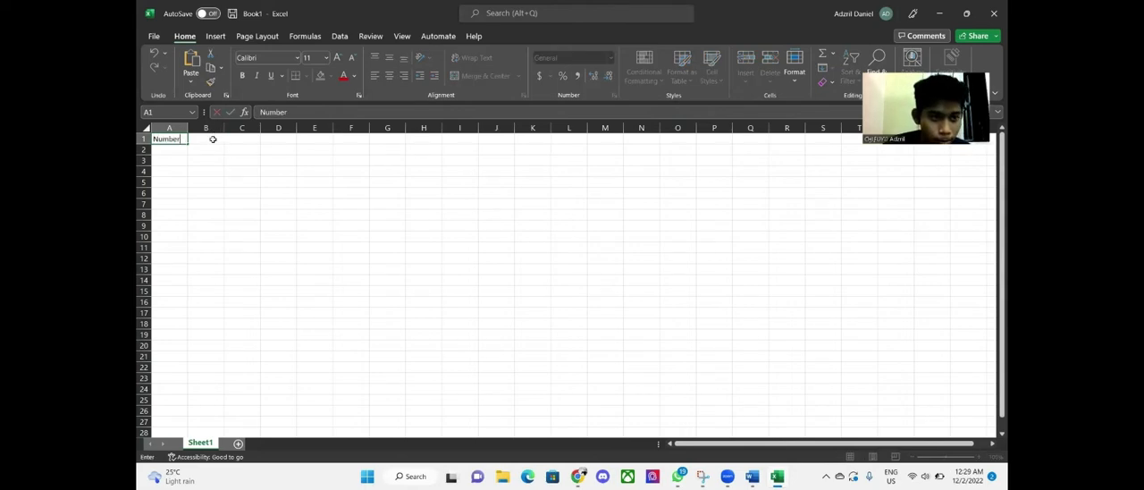
pyautogui.click(213, 138)
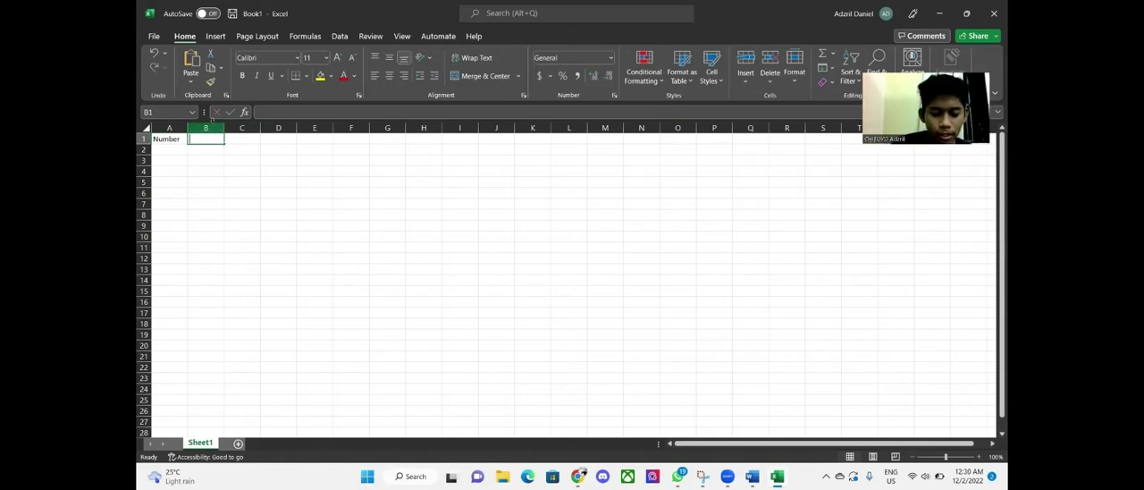
pyautogui.write('Name')
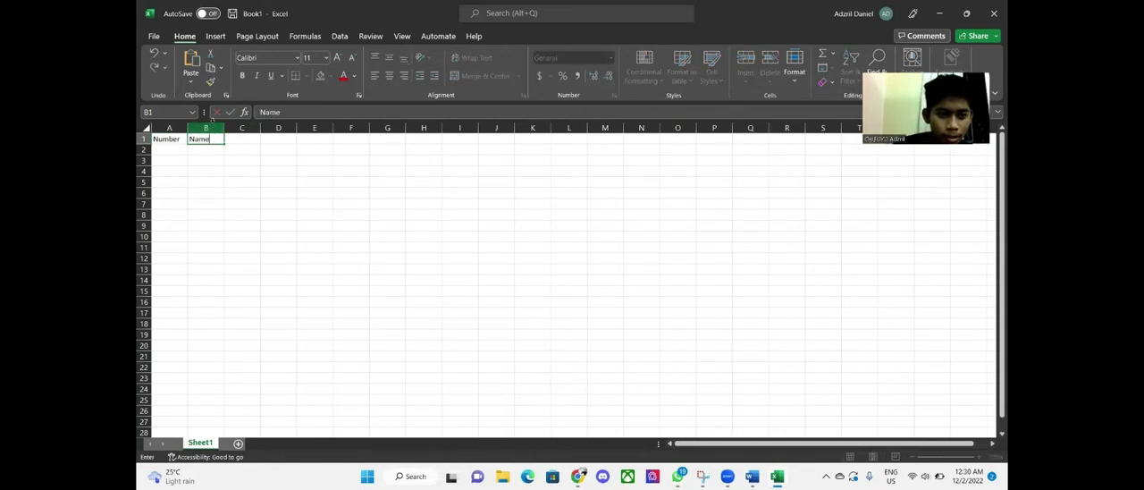
pyautogui.click(248, 139)
pyautogui.write('B')
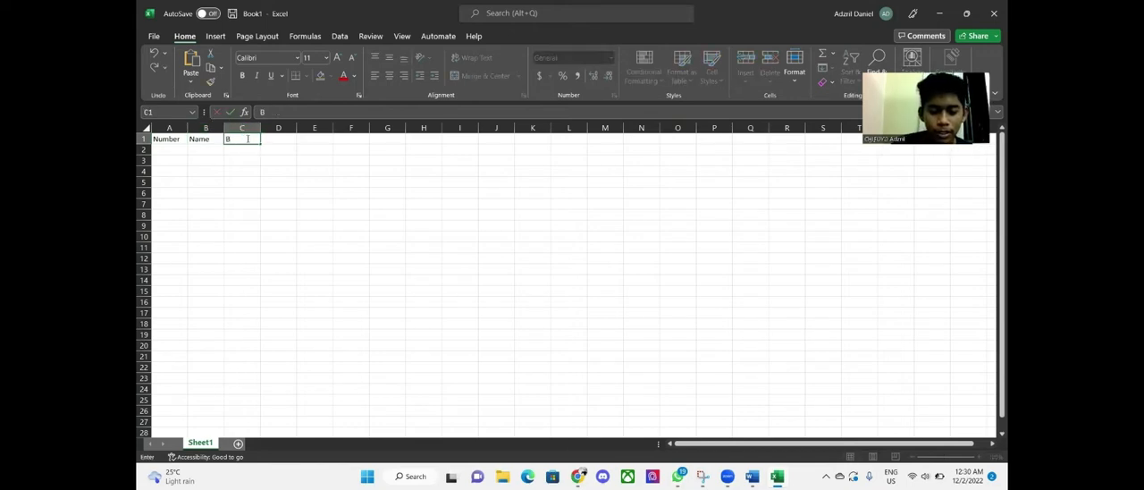
pyautogui.write('irthday')
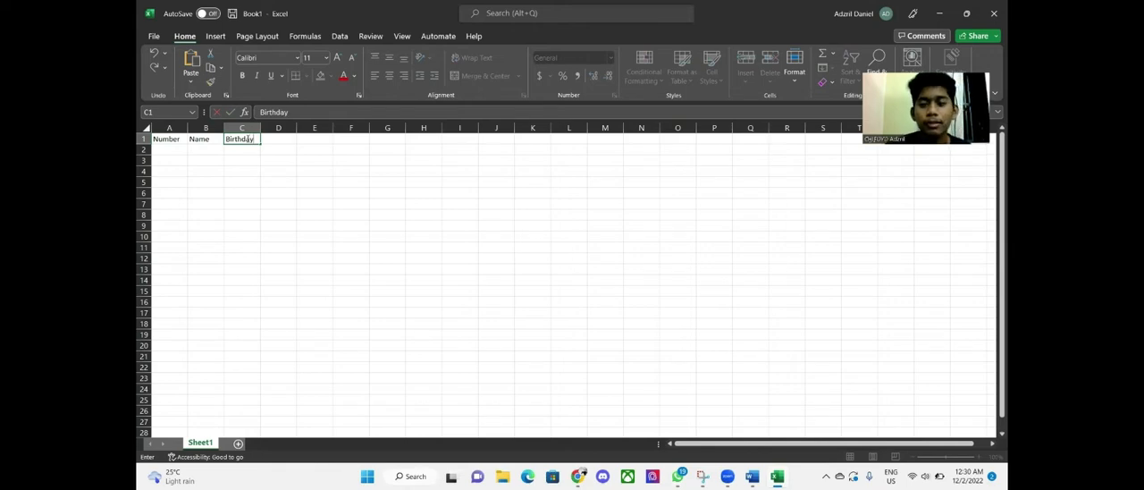
pyautogui.click(184, 150)
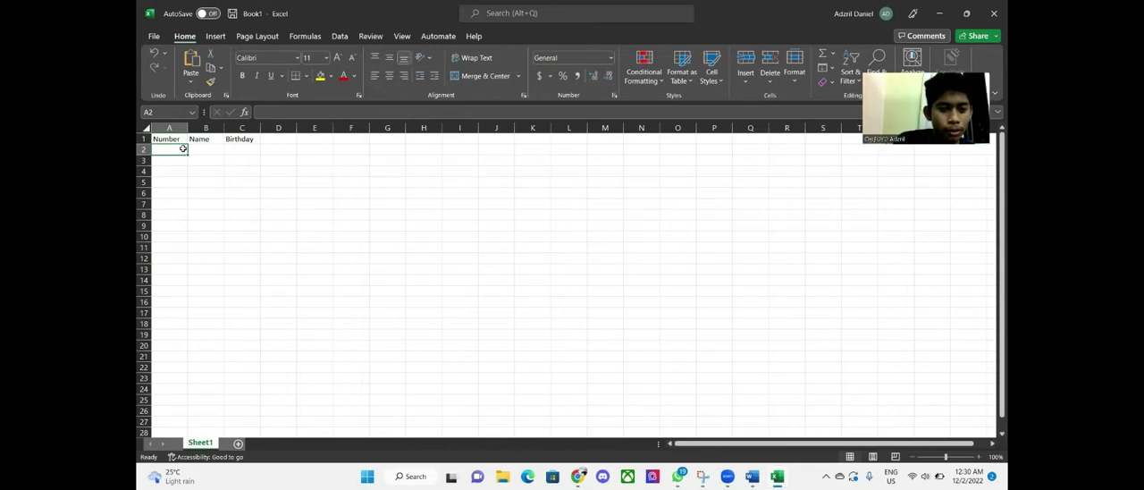
# Number the rows 1 to 18 in the Number column by entering 1 and 2 and filling the series down
pyautogui.write('1')
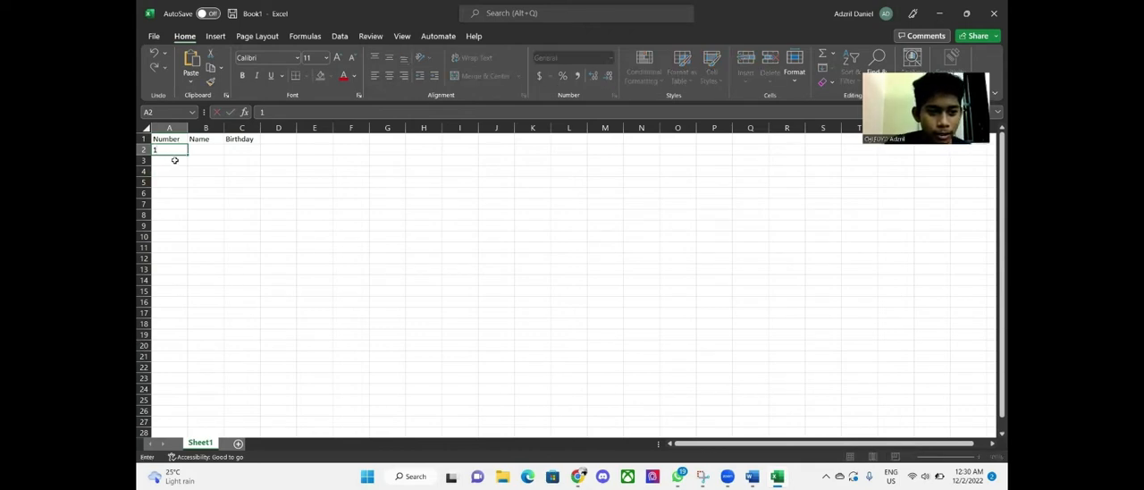
pyautogui.click(178, 159)
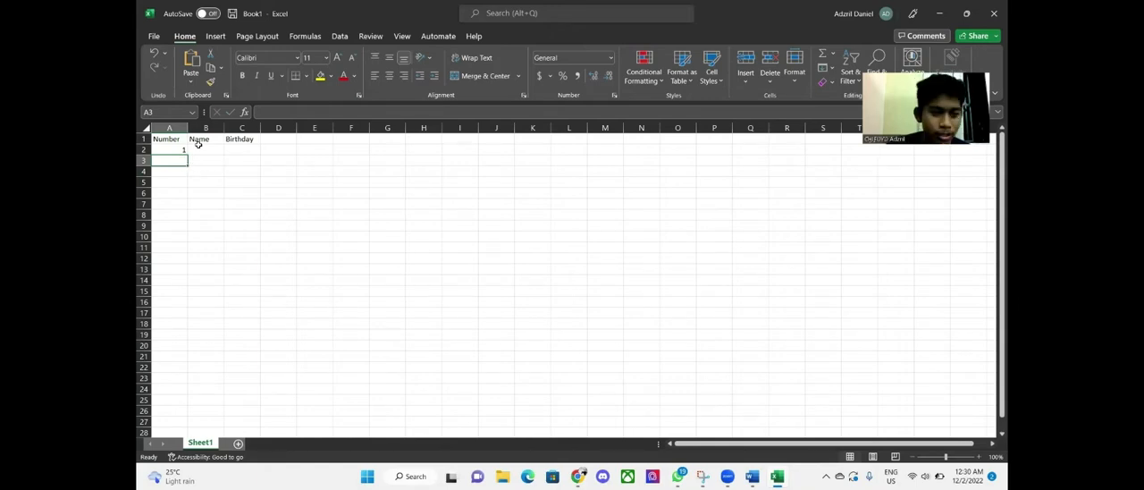
pyautogui.write('2')
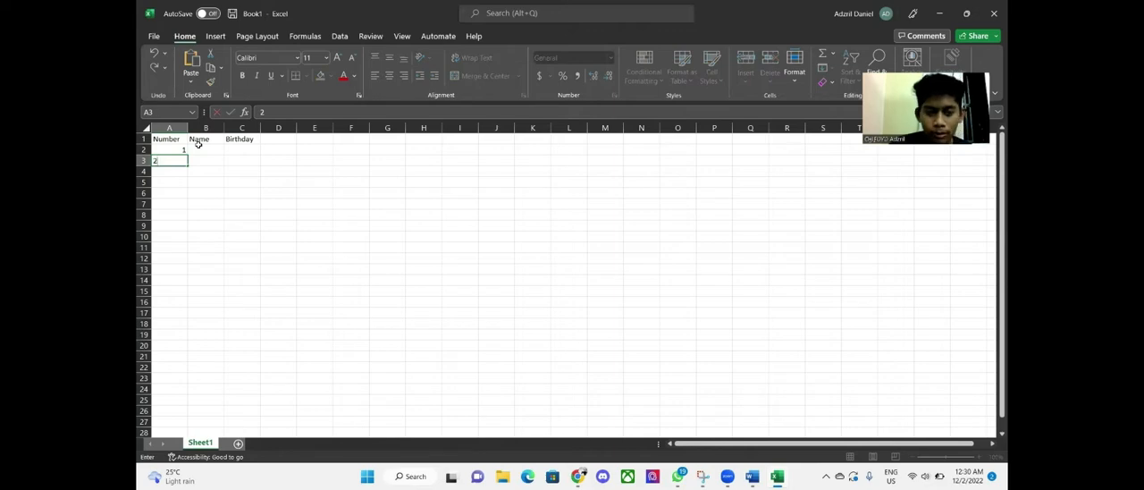
pyautogui.press('Return')
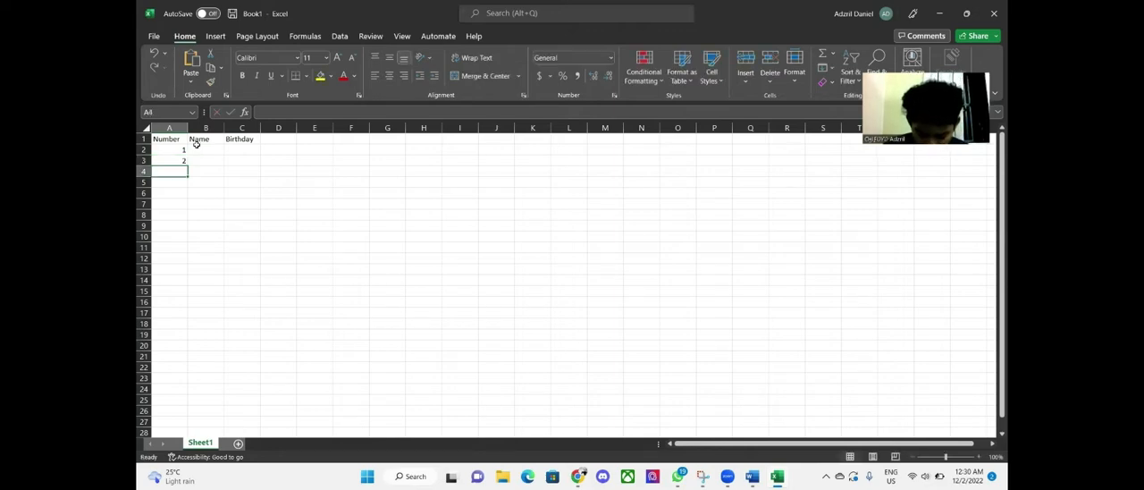
pyautogui.moveTo(168, 152); pyautogui.dragTo(183, 159)
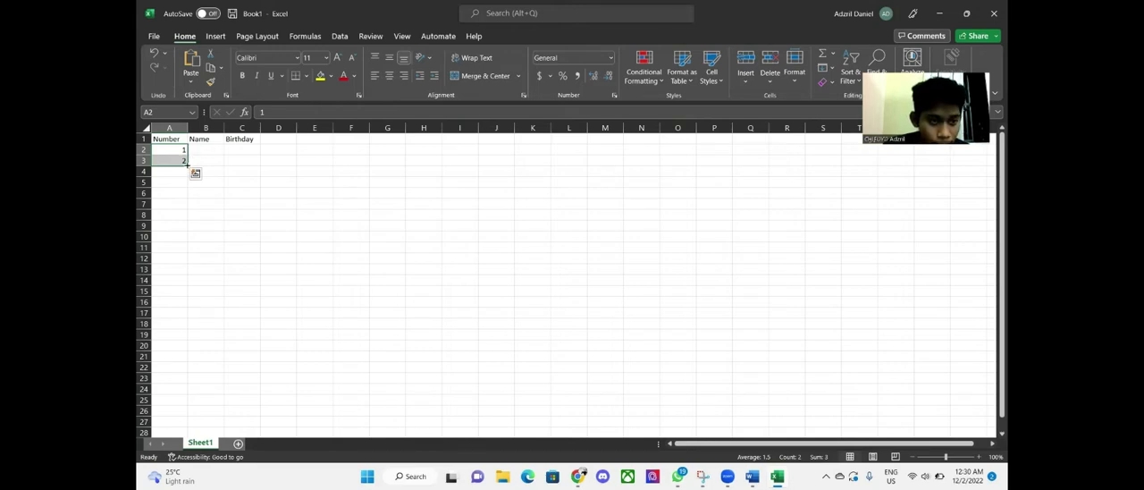
pyautogui.moveTo(187, 165); pyautogui.dragTo(187, 337)
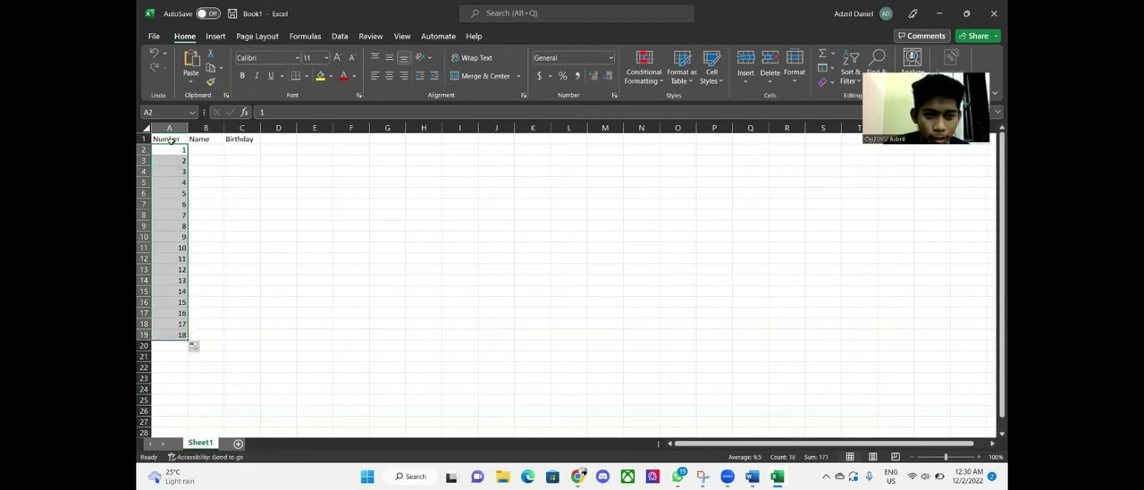
# Paste the classmates' names into the Name column starting at B2
pyautogui.click(215, 150)
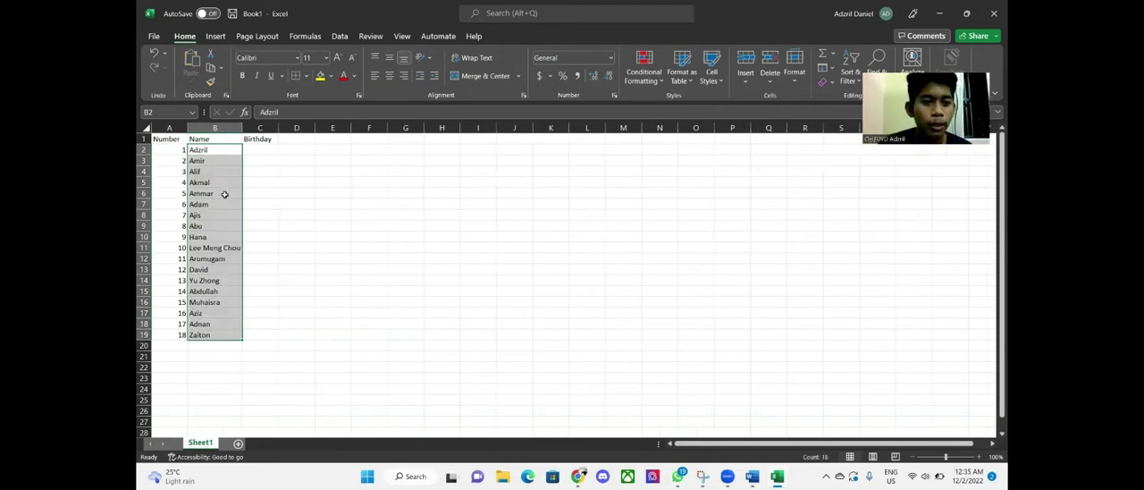
pyautogui.click(253, 150)
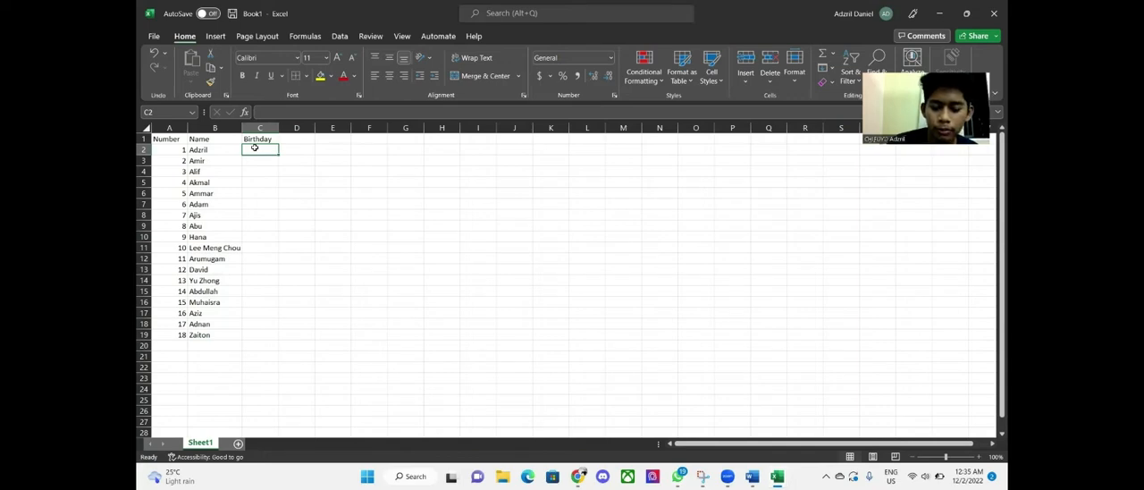
pyautogui.write('om')
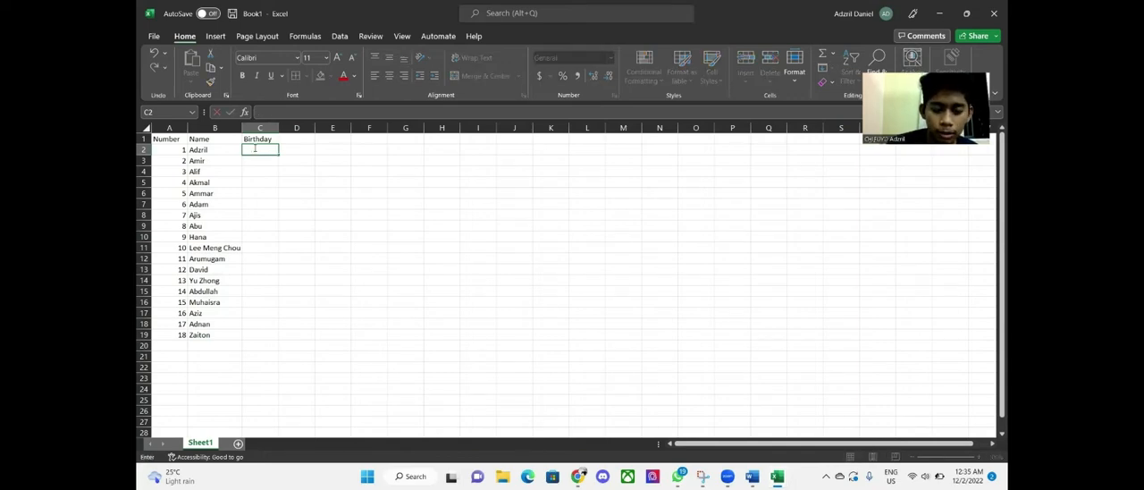
pyautogui.write('month')
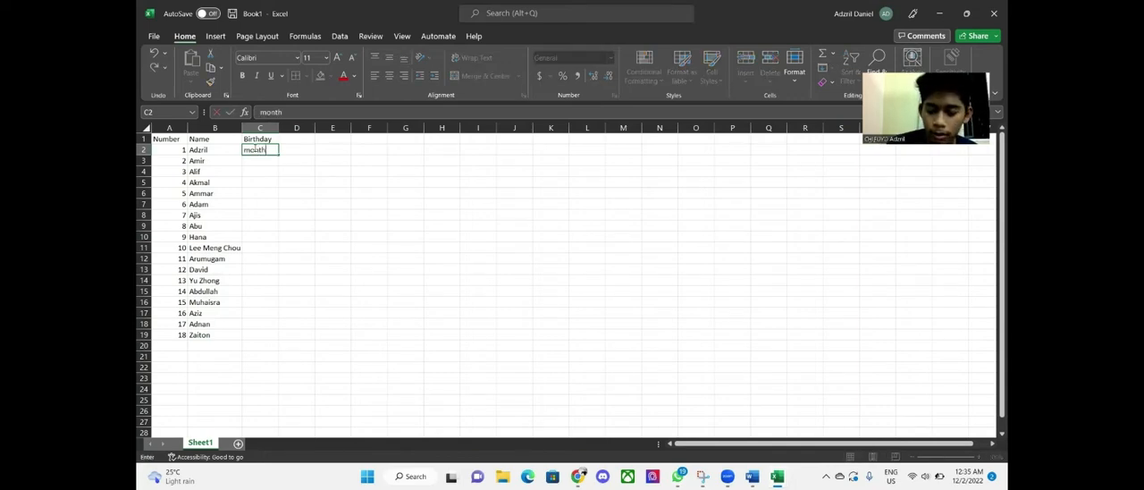
pyautogui.write('/day')
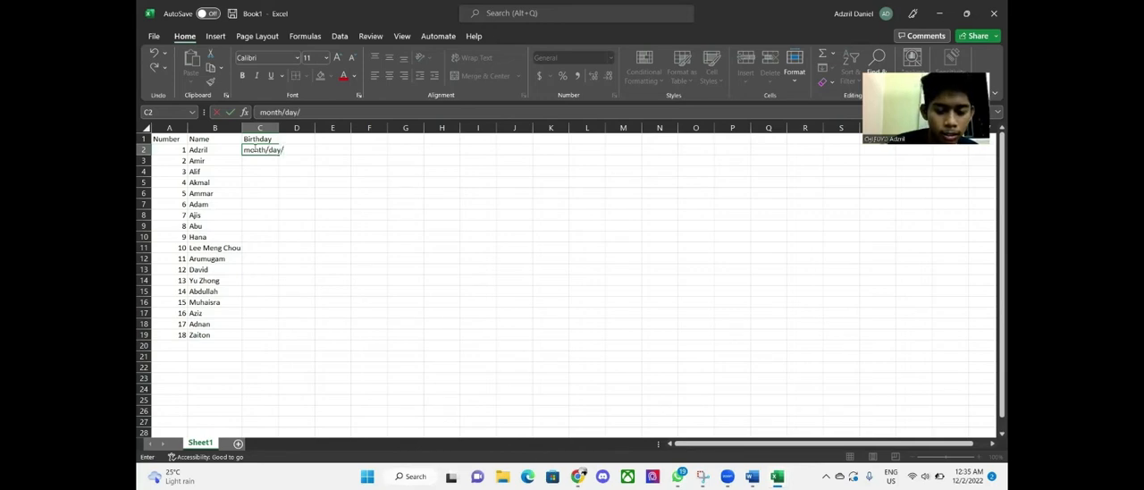
pyautogui.write('/year')
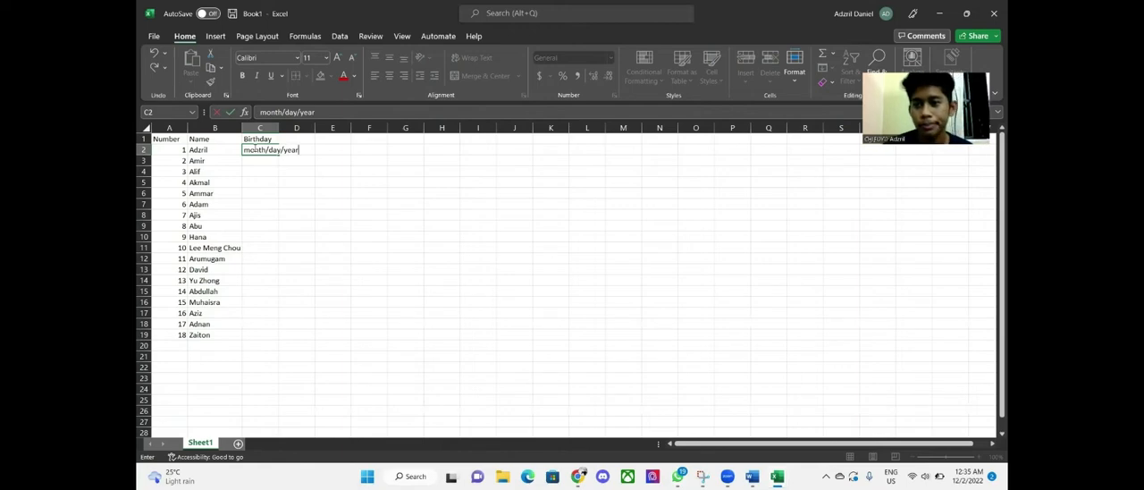
pyautogui.press('BackSpace')
pyautogui.press('BackSpace')
pyautogui.press('BackSpace')
pyautogui.press('BackSpace')
pyautogui.press('BackSpace')
pyautogui.press('BackSpace')
pyautogui.press('BackSpace')
pyautogui.press('BackSpace')
pyautogui.press('BackSpace')
pyautogui.press('BackSpace')
pyautogui.press('BackSpace')
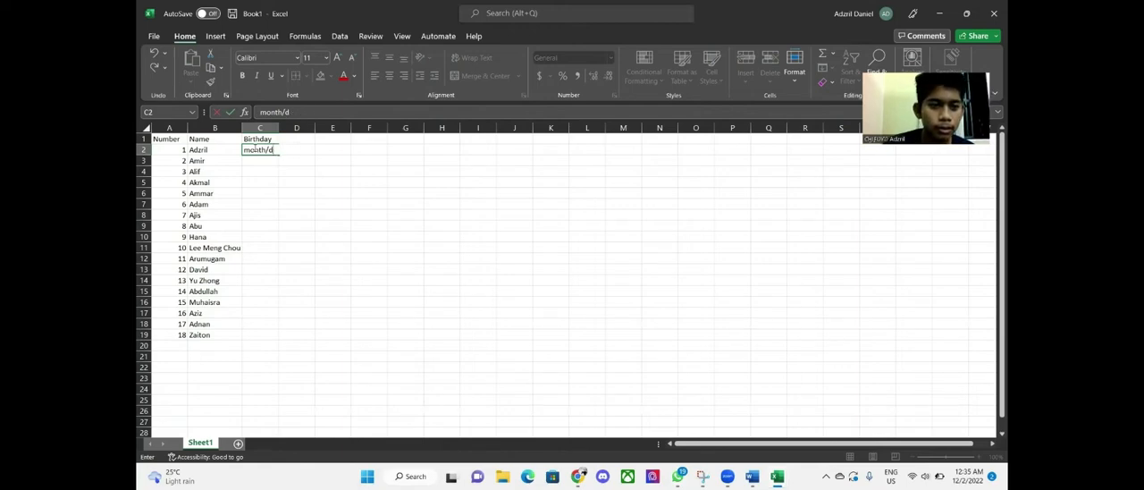
pyautogui.press('BackSpace')
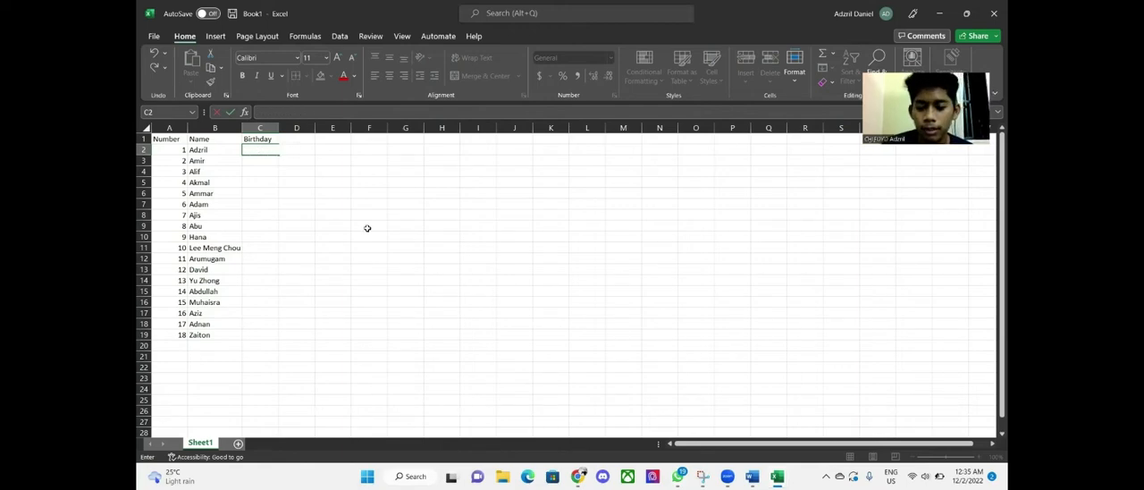
# Paste the birthday dates into the Birthday column starting at C2
pyautogui.write('3/5/2004 11/6/2004 3/23/2004 1/3/2004 11/9/2004 5/23/2004 7/14/2004 2/26/2004 10/10/2004 9/8/2004 8/15/2004 6/21/2004 4/30/2004 12/9/2004 9/13/2004 3/10/2004 11/21/2004 5/9/2004')
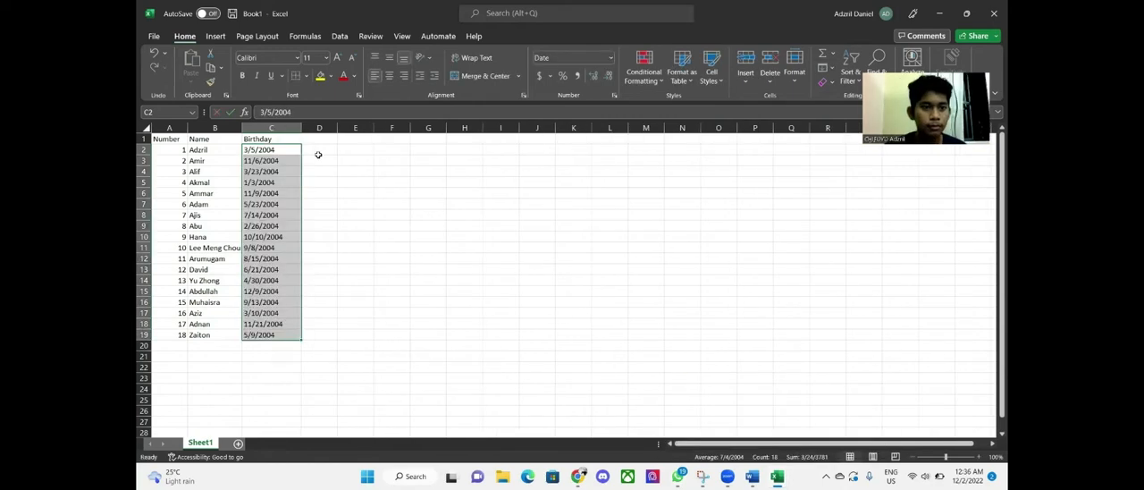
pyautogui.click(314, 179)
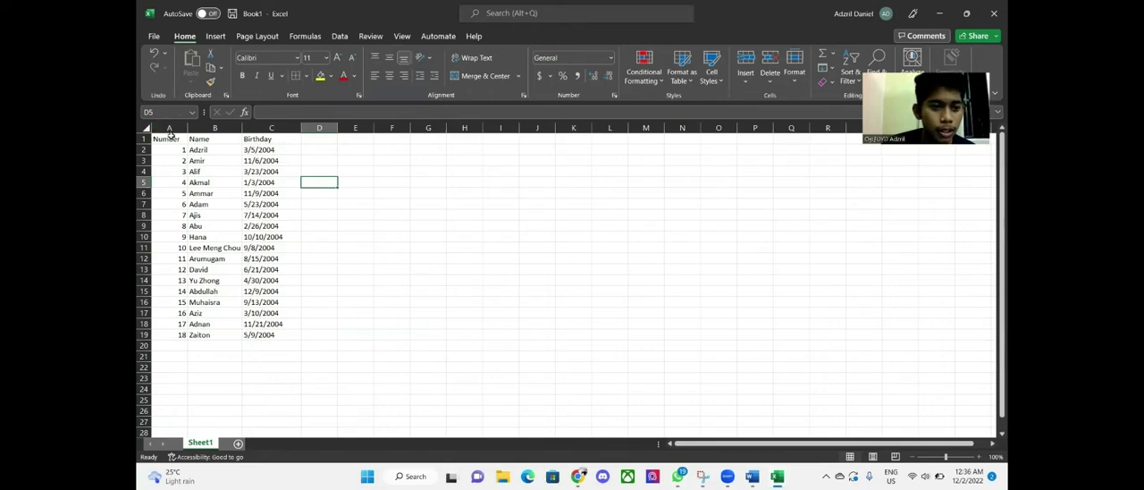
# Apply All Borders to the table range A1:C19
pyautogui.moveTo(168, 139); pyautogui.dragTo(288, 333)
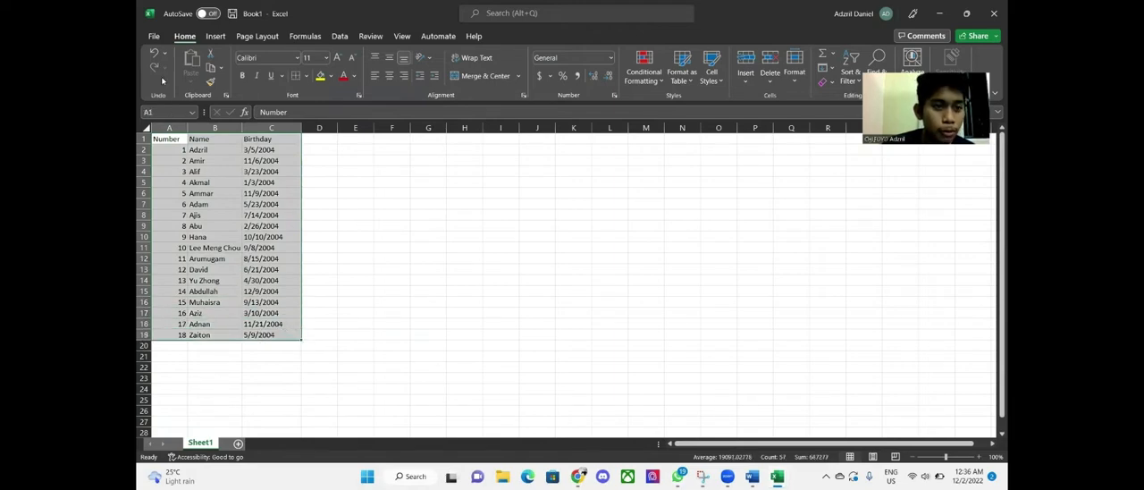
pyautogui.click(304, 78)
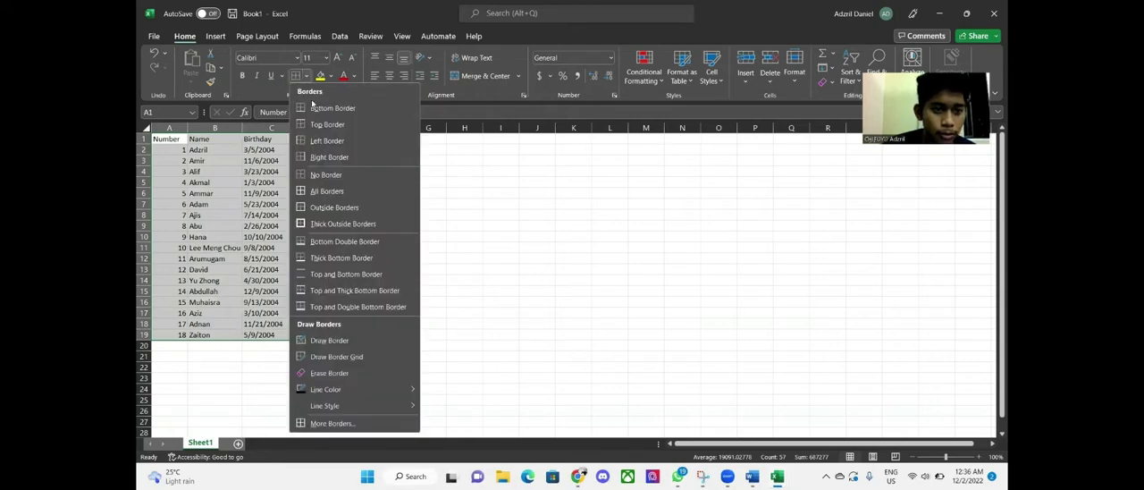
pyautogui.click(359, 195)
pyautogui.click(312, 223)
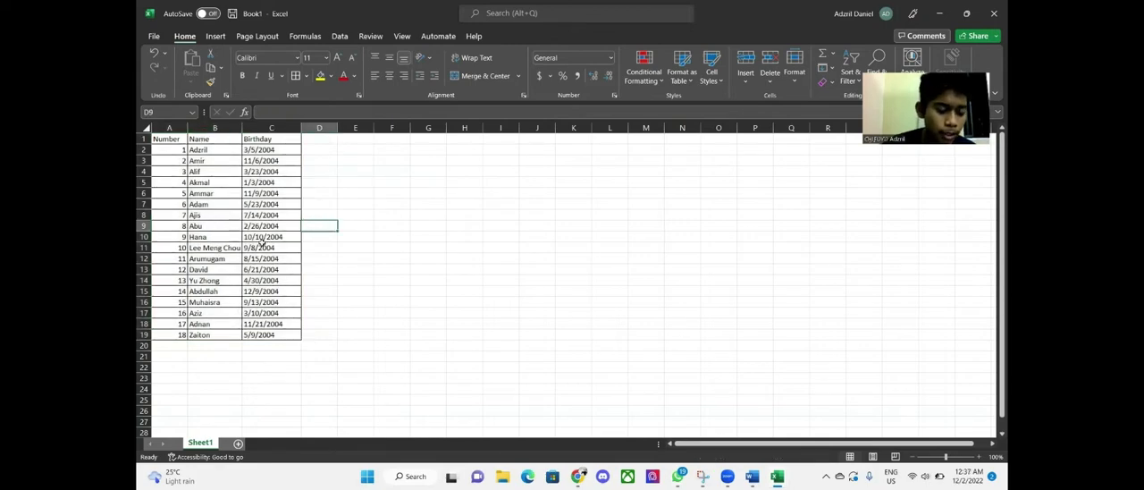
# Add the header month in cell D1
pyautogui.click(309, 138)
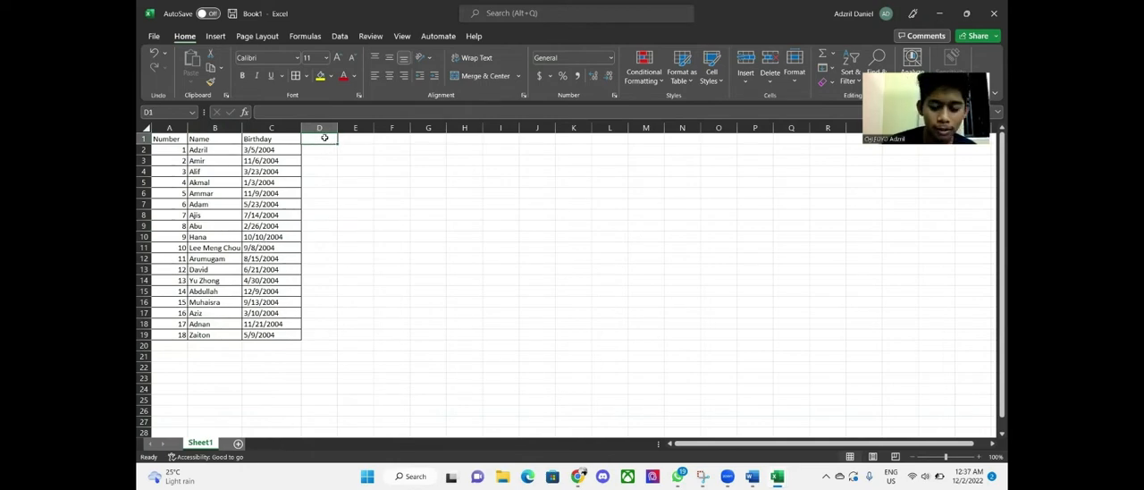
pyautogui.write('mot')
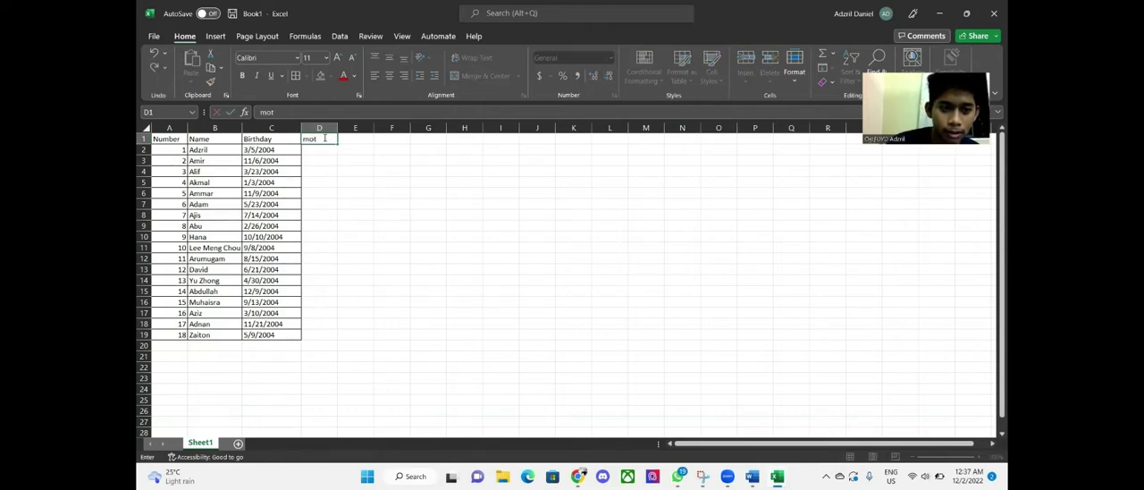
pyautogui.write('th')
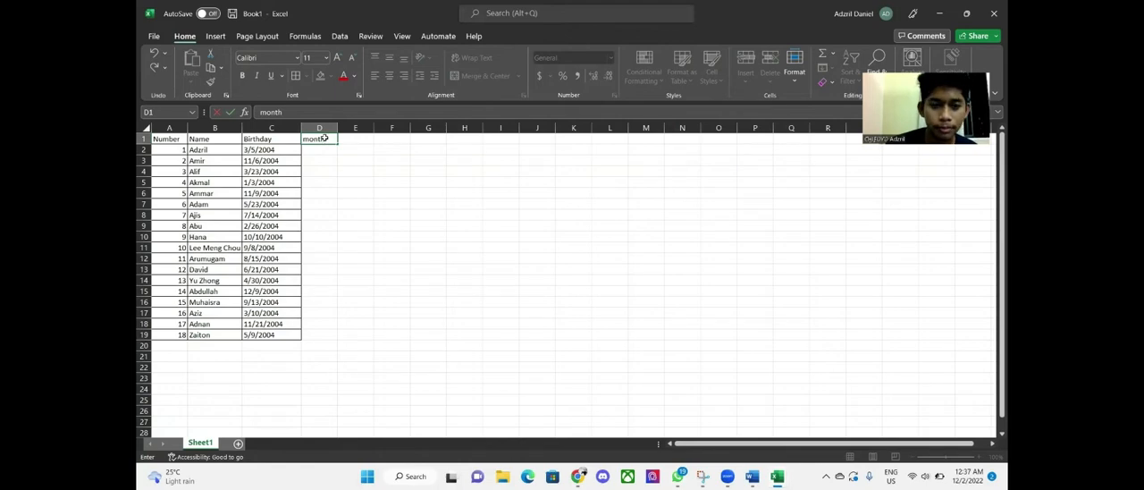
pyautogui.click(215, 138)
pyautogui.click(320, 138)
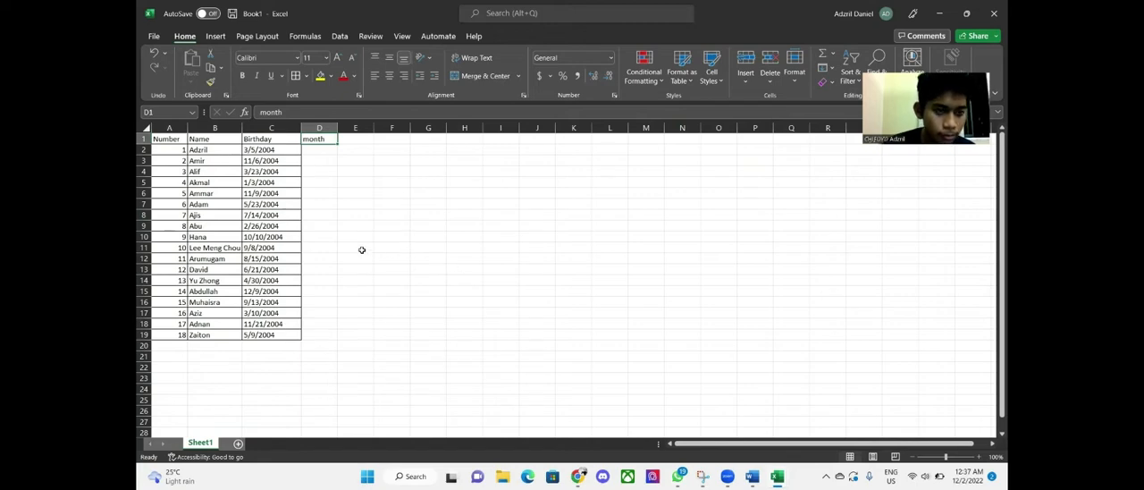
# Fill D2:D19 with the MONTH function applied to the birthdays in C2:C19
pyautogui.click(321, 148)
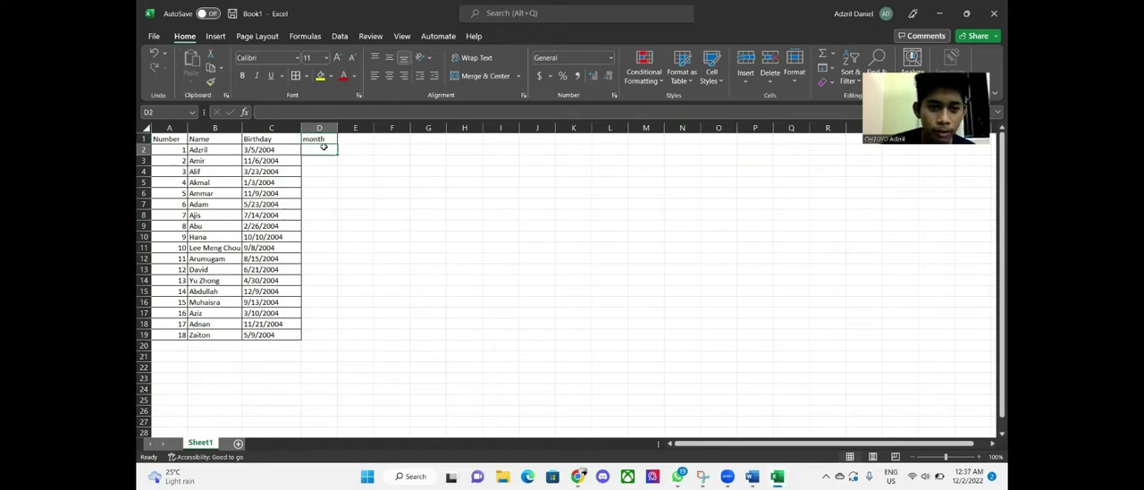
pyautogui.moveTo(324, 149); pyautogui.dragTo(330, 336)
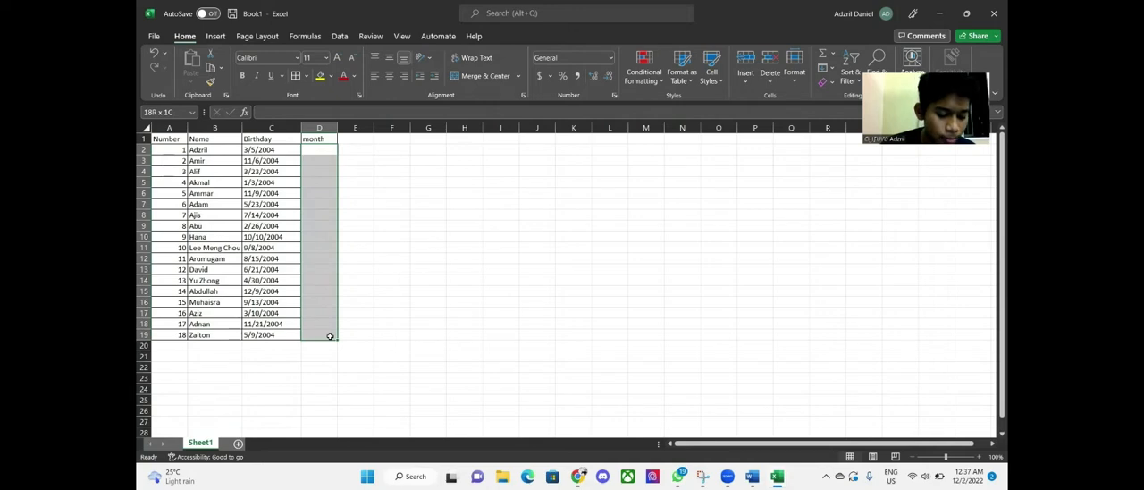
pyautogui.moveTo(329, 336); pyautogui.dragTo(330, 337)
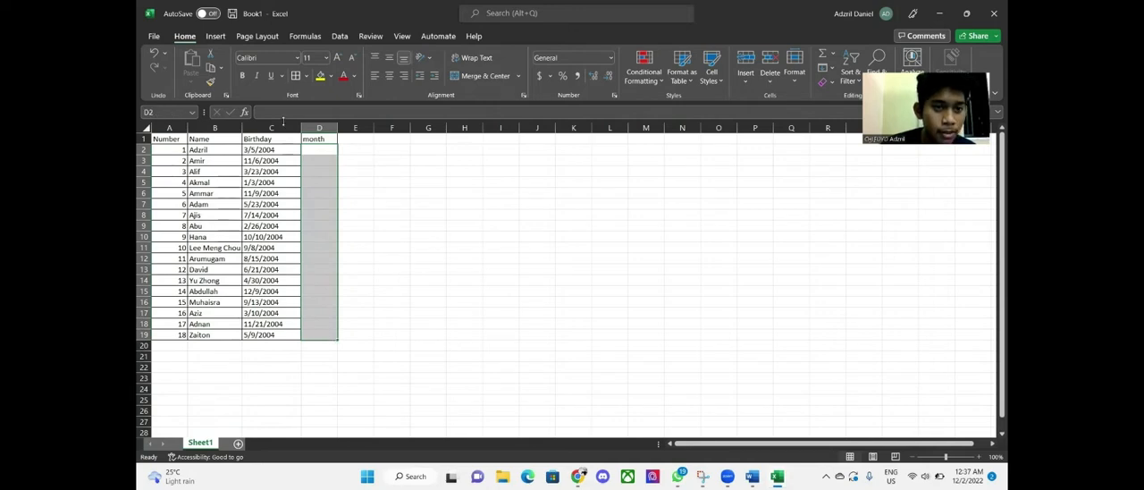
pyautogui.click(309, 38)
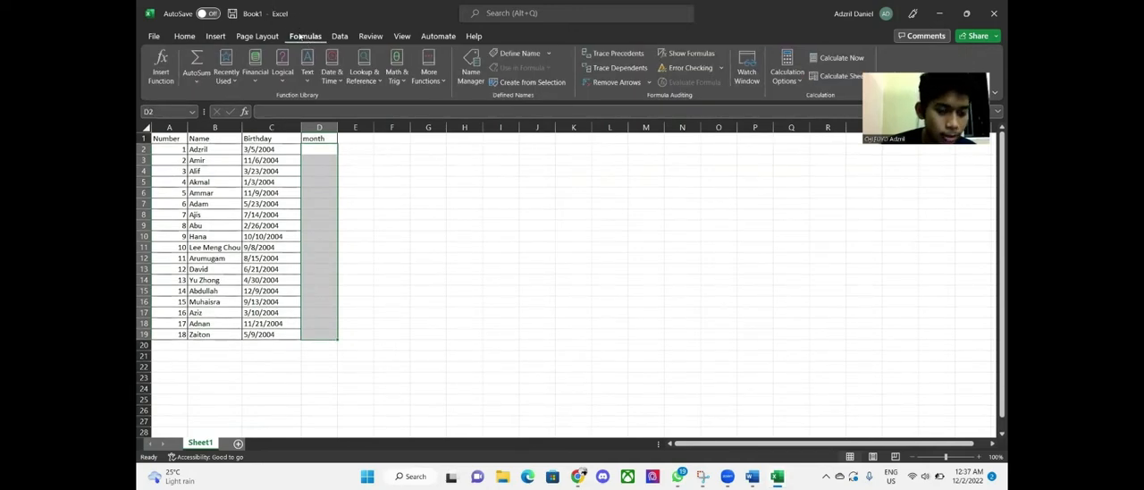
pyautogui.click(164, 71)
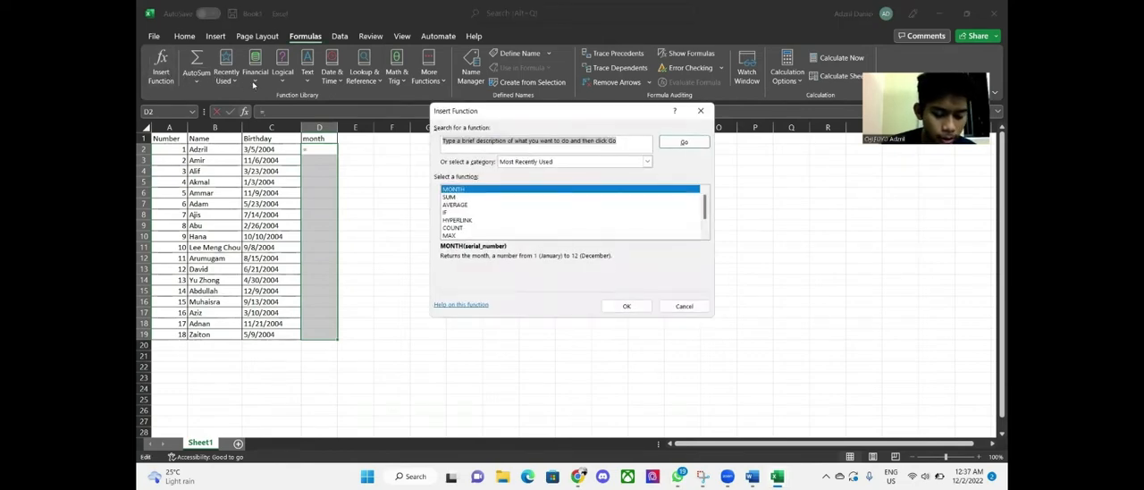
pyautogui.click(476, 189)
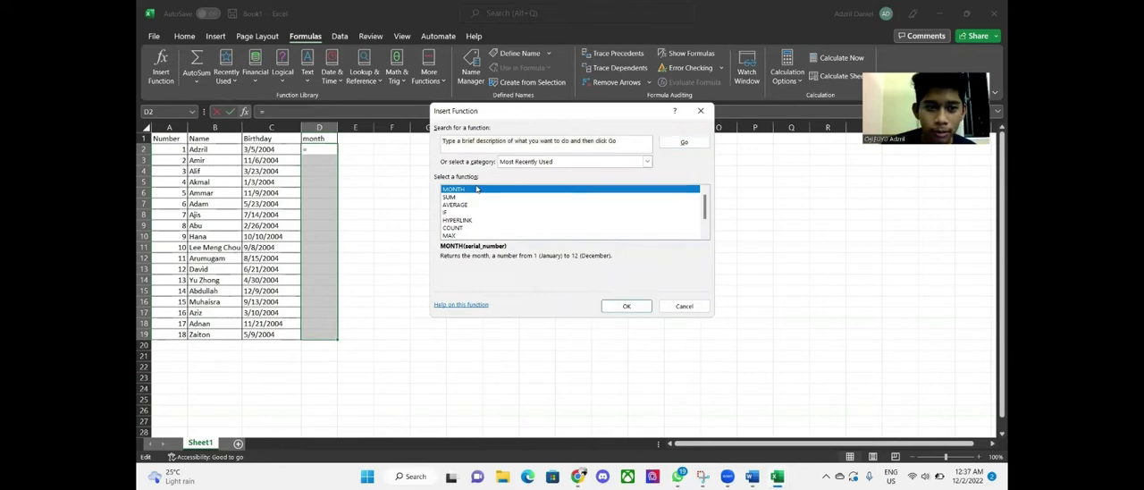
pyautogui.click(630, 306)
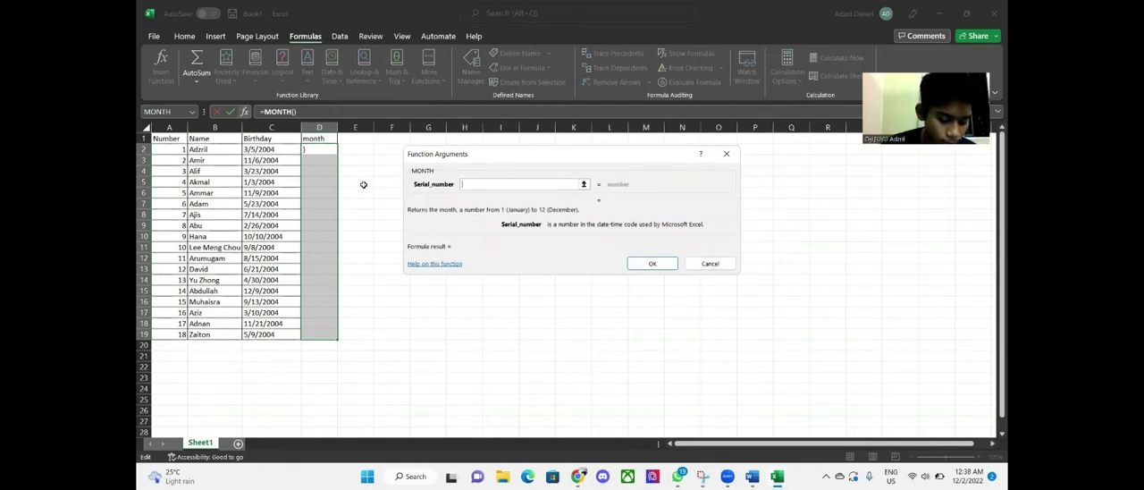
pyautogui.click(584, 185)
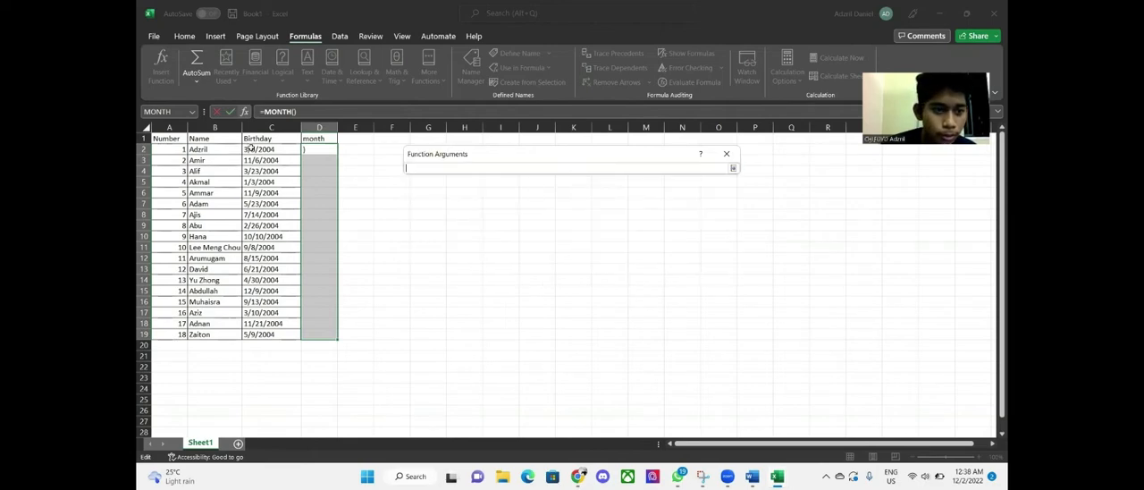
pyautogui.moveTo(250, 149); pyautogui.dragTo(299, 334)
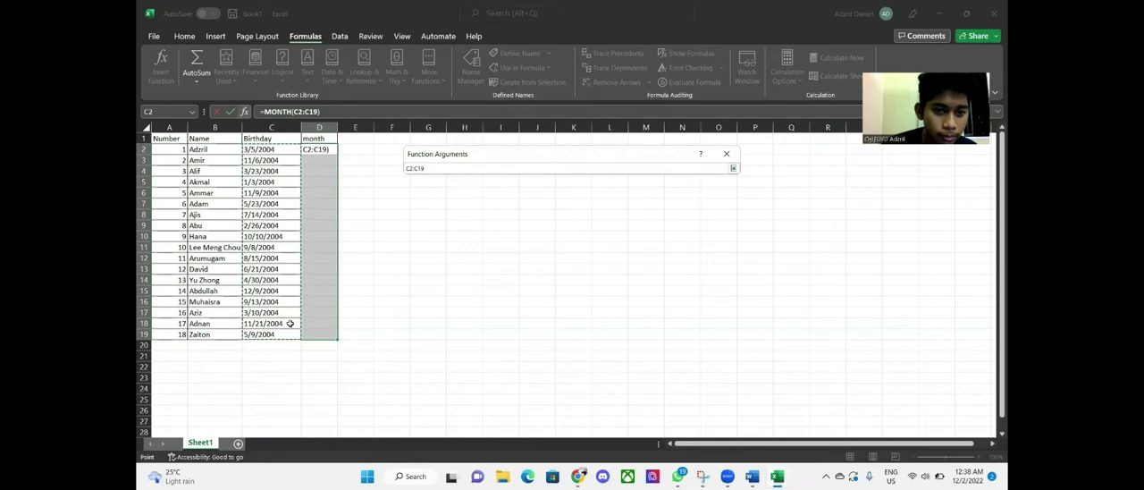
pyautogui.click(733, 168)
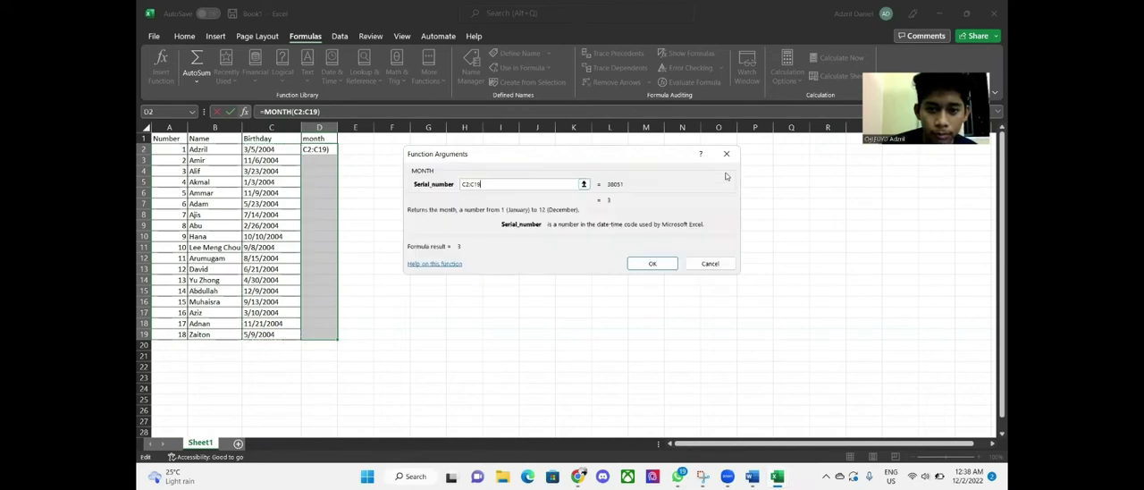
pyautogui.click(653, 264)
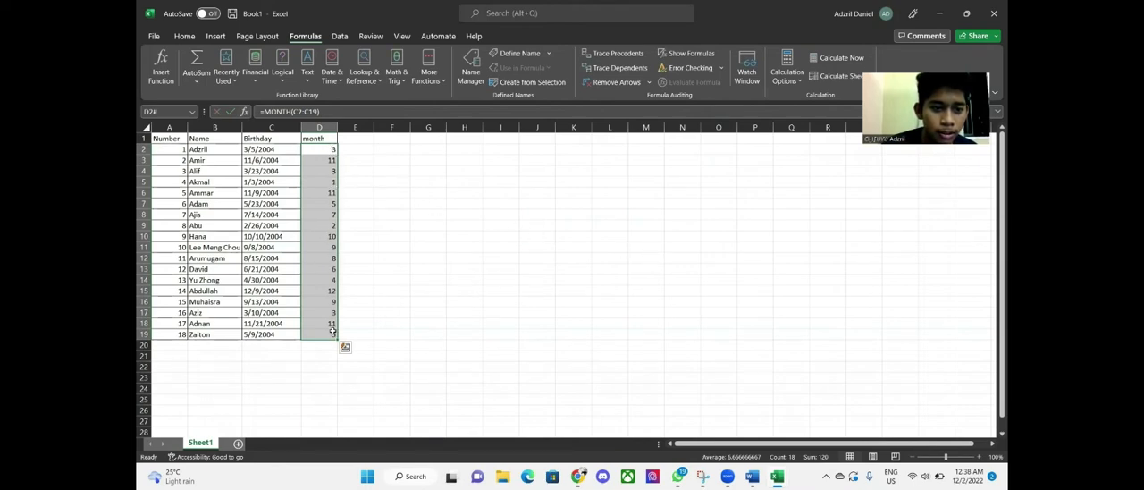
# Enter the header Month in cell G1
pyautogui.click(343, 150)
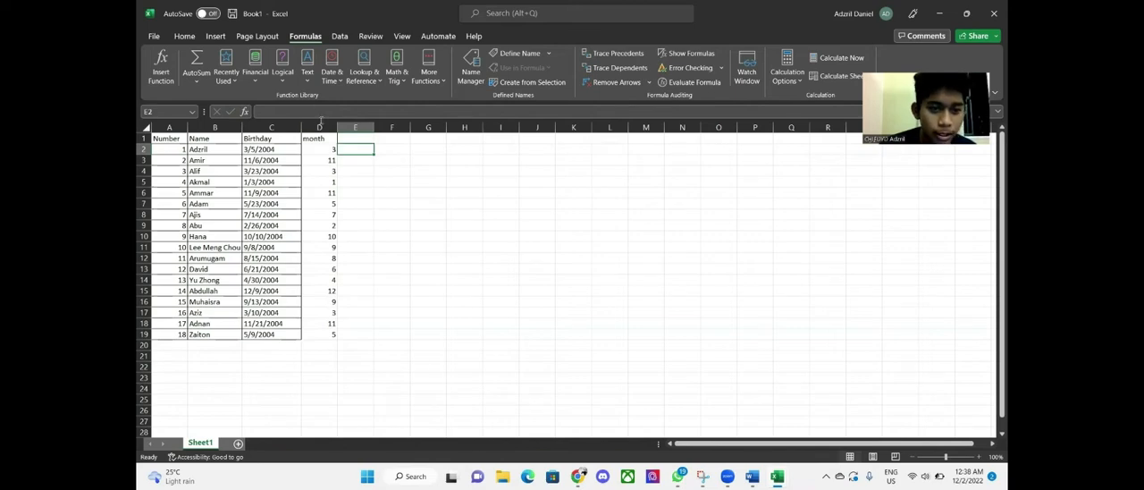
pyautogui.doubleClick(428, 138)
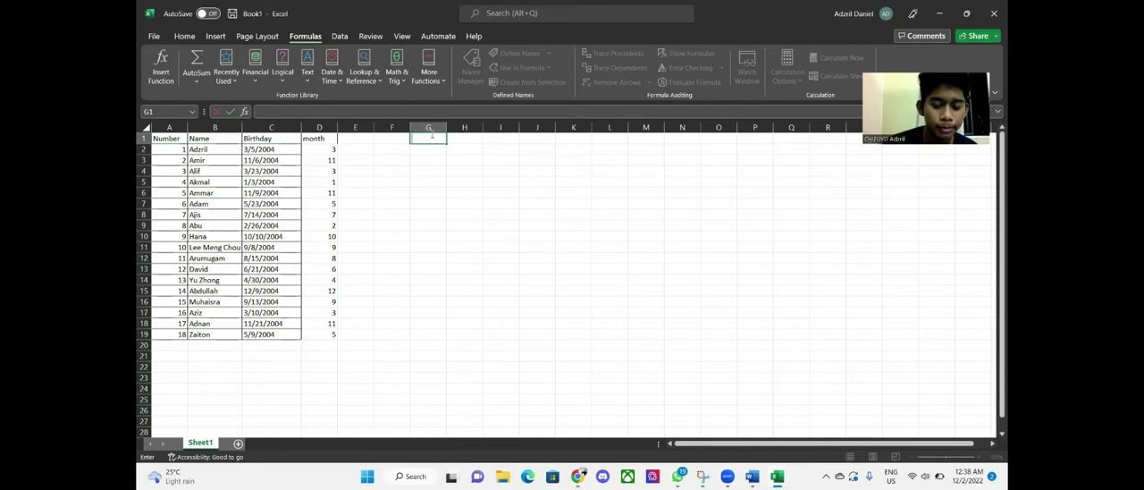
pyautogui.write('mo')
pyautogui.press('BackSpace')
pyautogui.press('BackSpace')
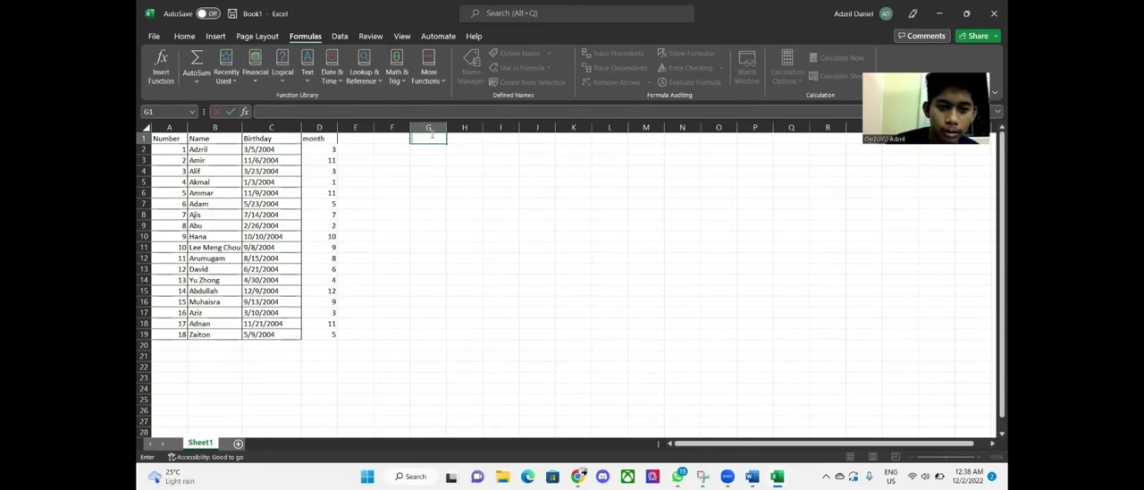
pyautogui.write('Month')
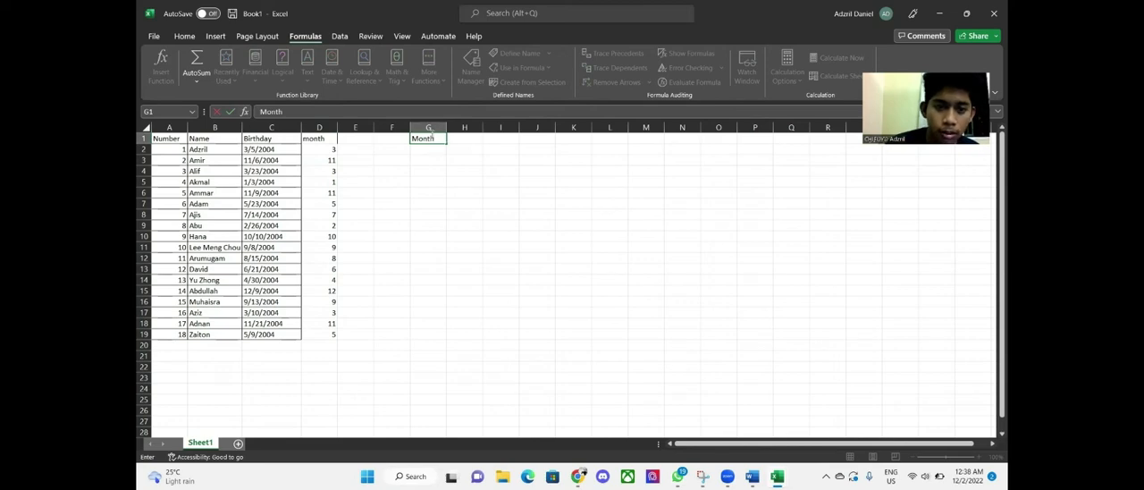
# Enter the header Number of People in cell H1
pyautogui.click(460, 139)
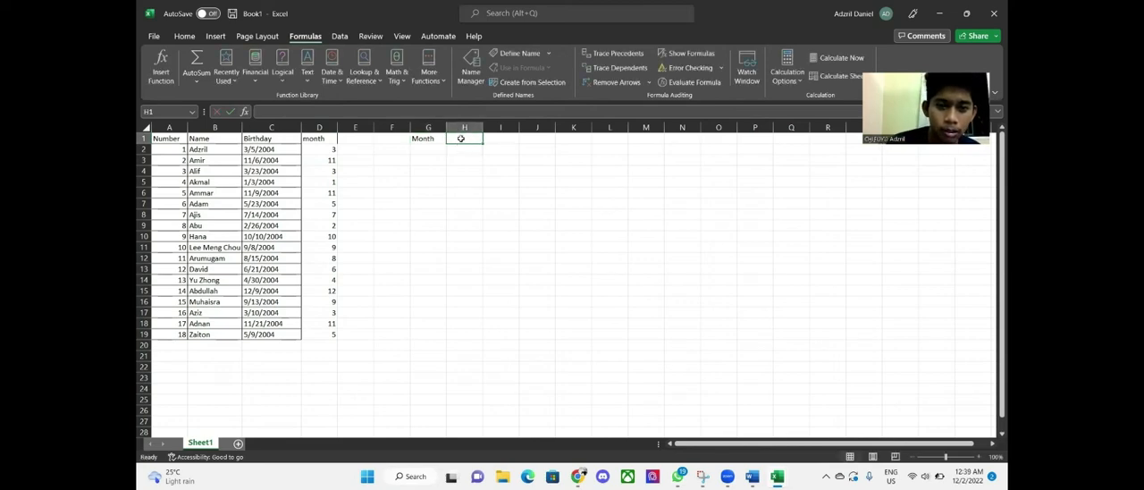
pyautogui.write('nu')
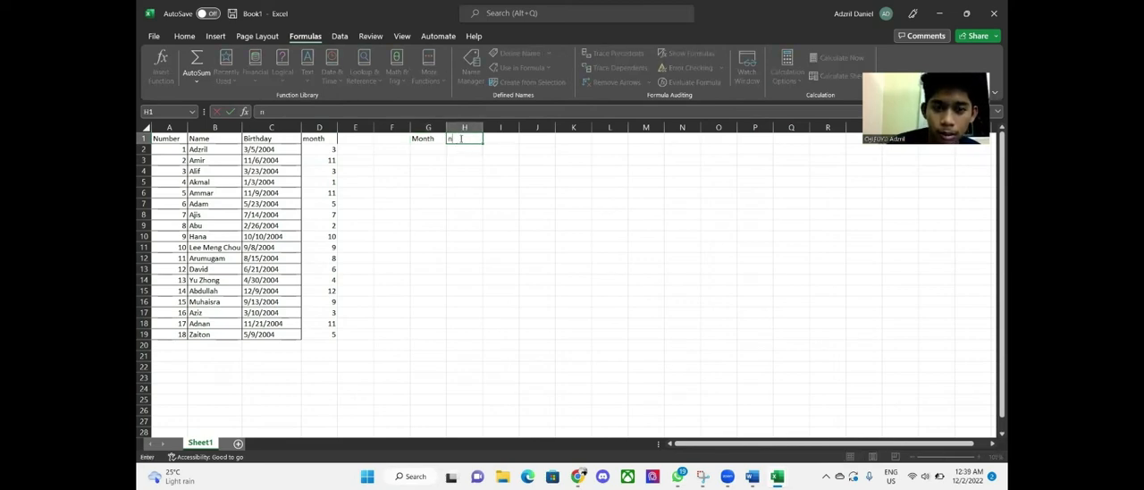
pyautogui.press('BackSpace')
pyautogui.write('Num')
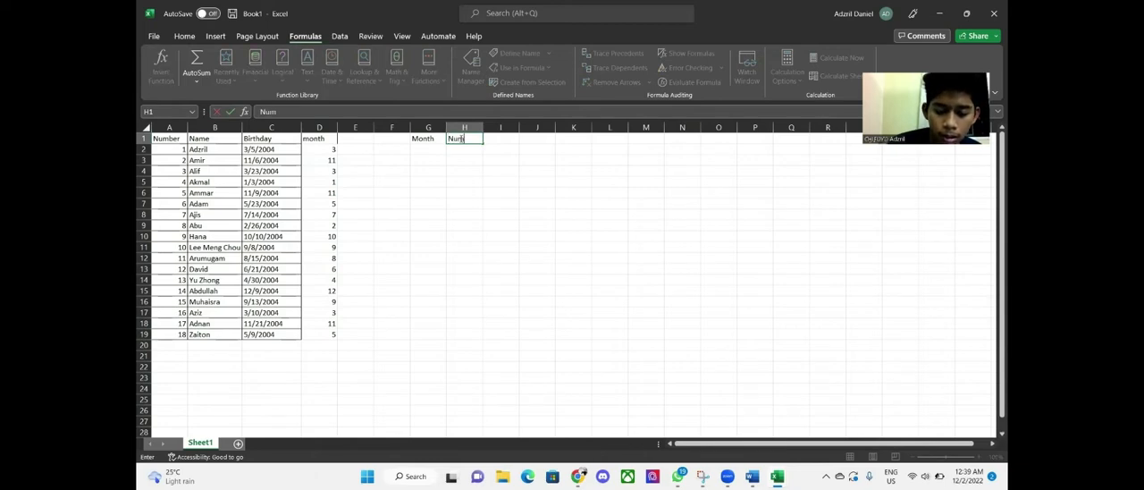
pyautogui.write('ber of')
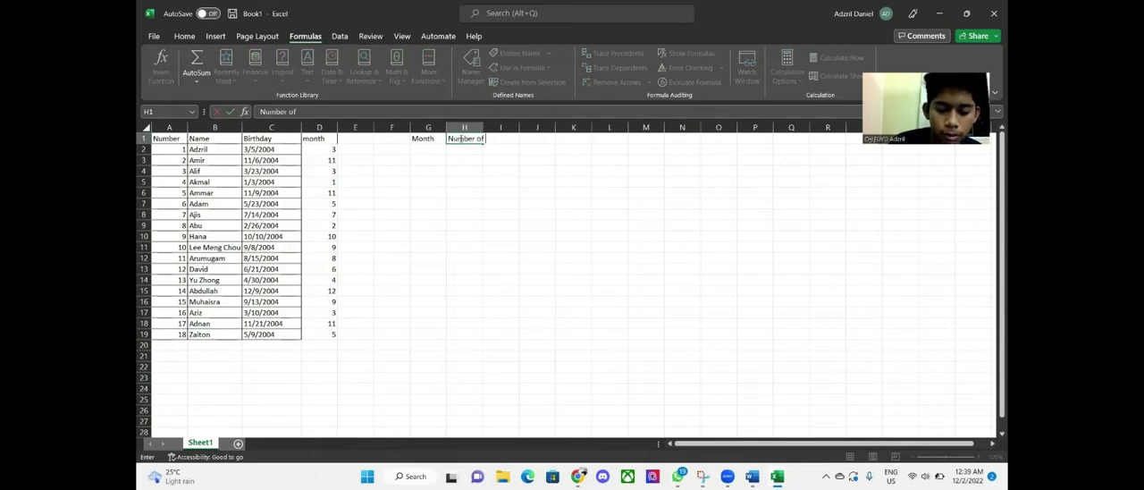
pyautogui.write(' People')
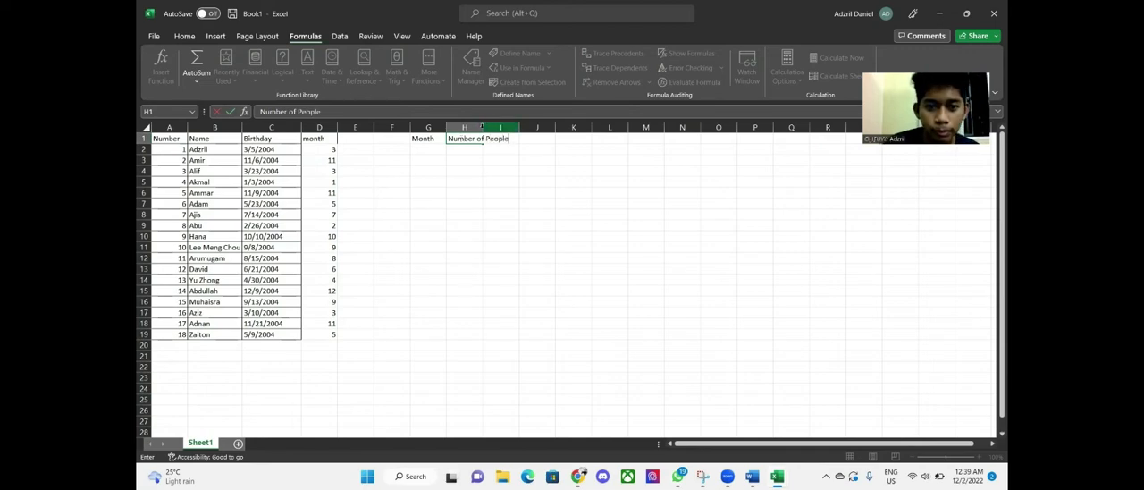
# Widen column H to fit the Number of People header
pyautogui.click(472, 128)
pyautogui.moveTo(481, 128); pyautogui.dragTo(513, 128)
pyautogui.click(505, 175)
pyautogui.press('Up')
pyautogui.press('Up')
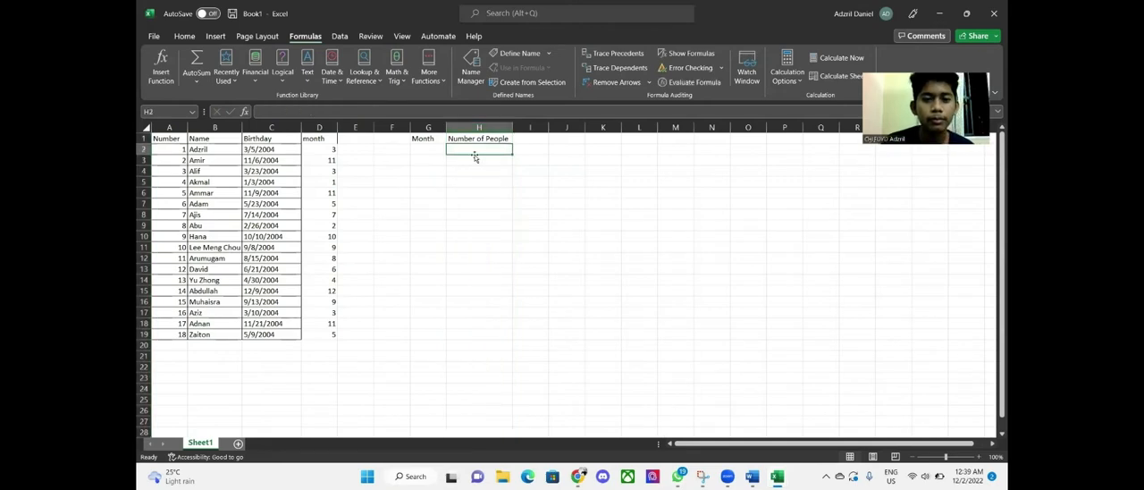
pyautogui.press('Left')
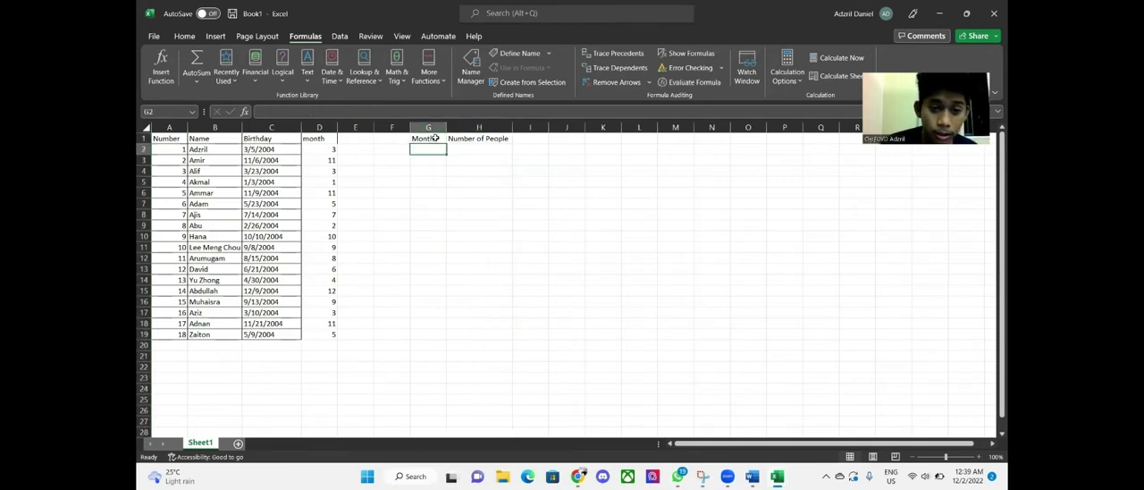
# Enter JANUARY in G2, fill the month names down to DECEMBER in G13, and widen column G
pyautogui.doubleClick(434, 149)
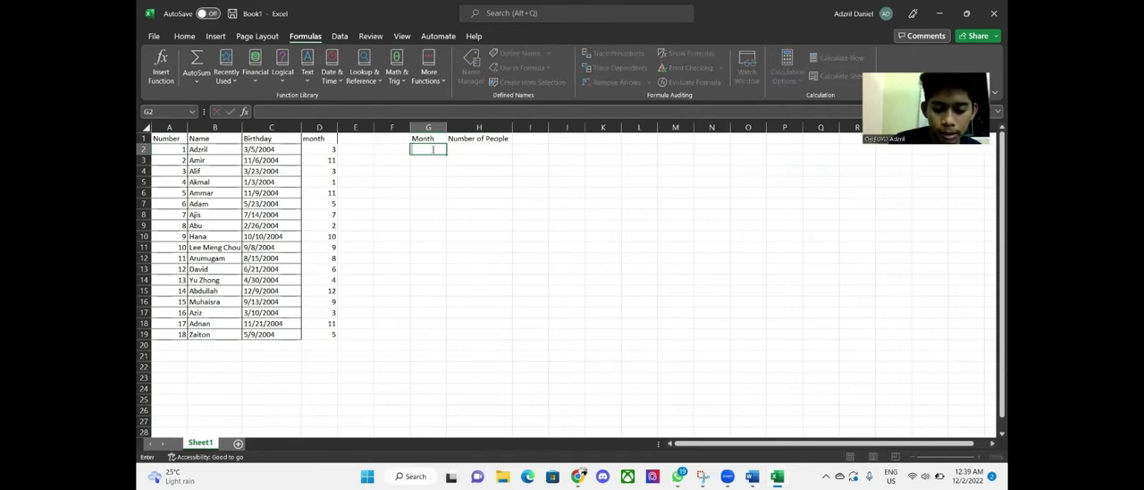
pyautogui.write('1')
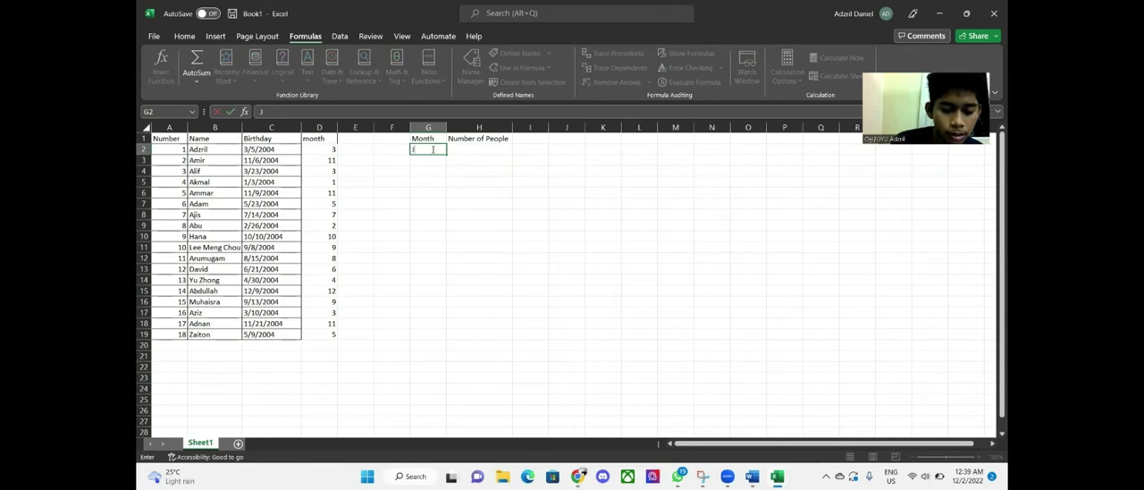
pyautogui.write('ANUARY')
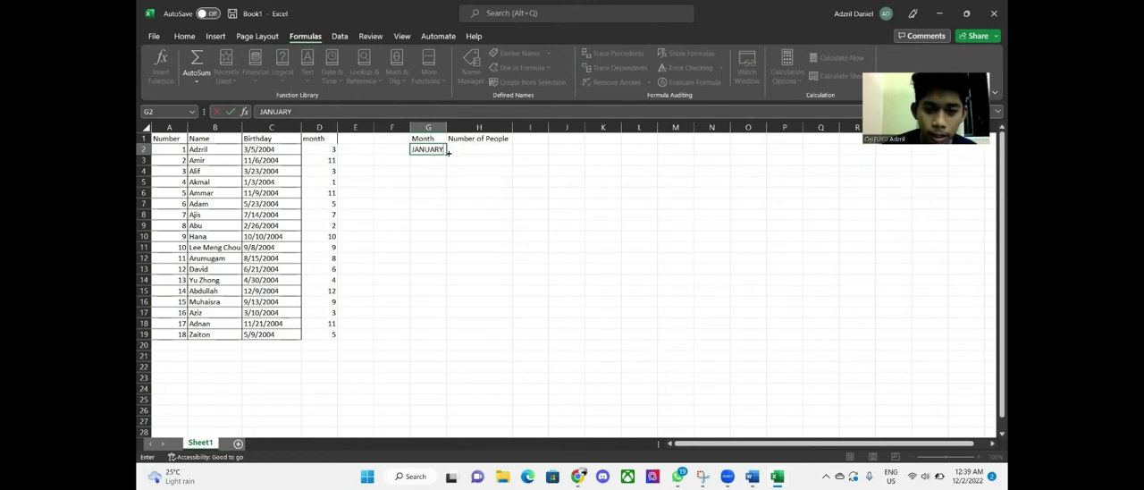
pyautogui.moveTo(449, 153); pyautogui.dragTo(444, 274)
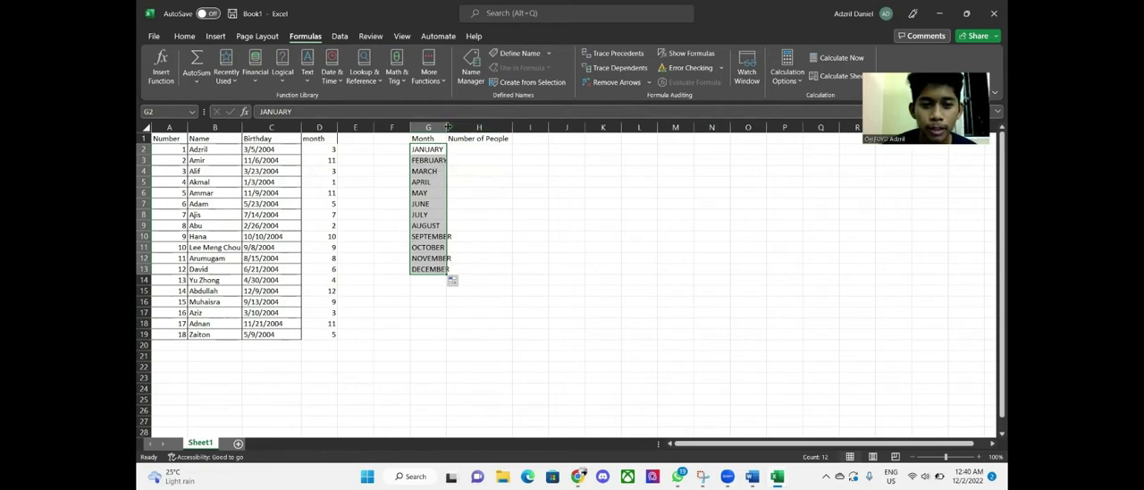
pyautogui.moveTo(448, 127); pyautogui.dragTo(453, 127)
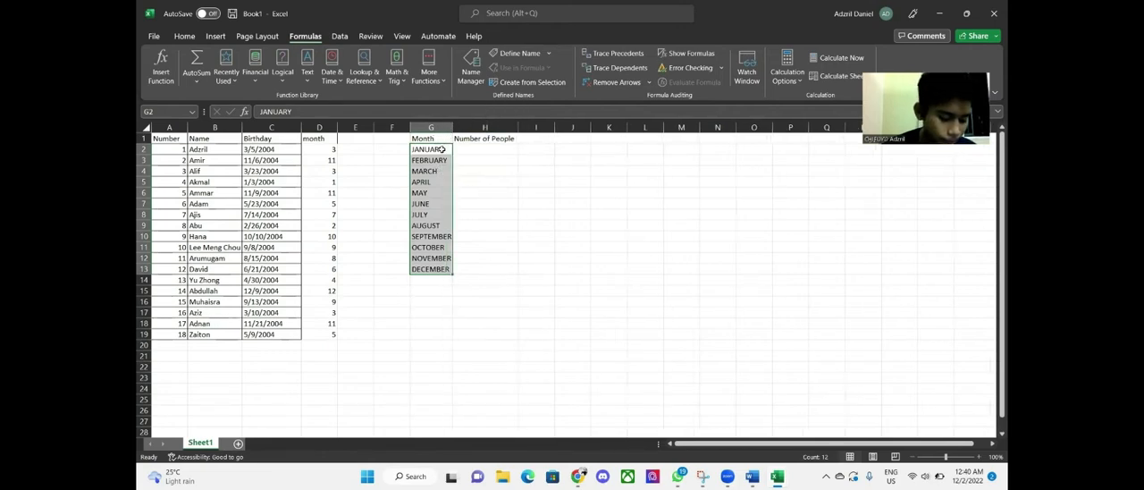
# Enter the formula =COUNTIF($D$2:$D$19,"1") in H2 to count January birthdays
pyautogui.click(493, 148)
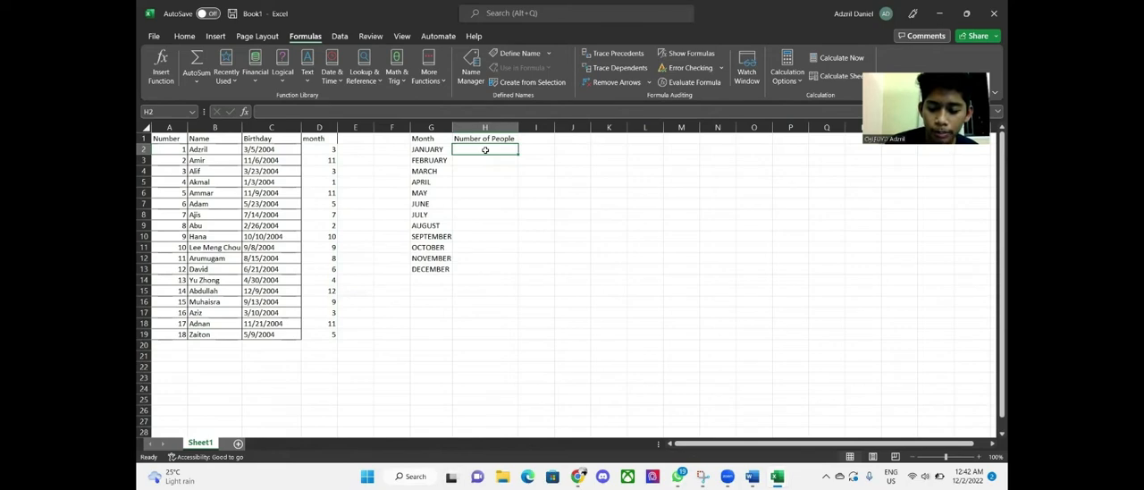
pyautogui.write('=')
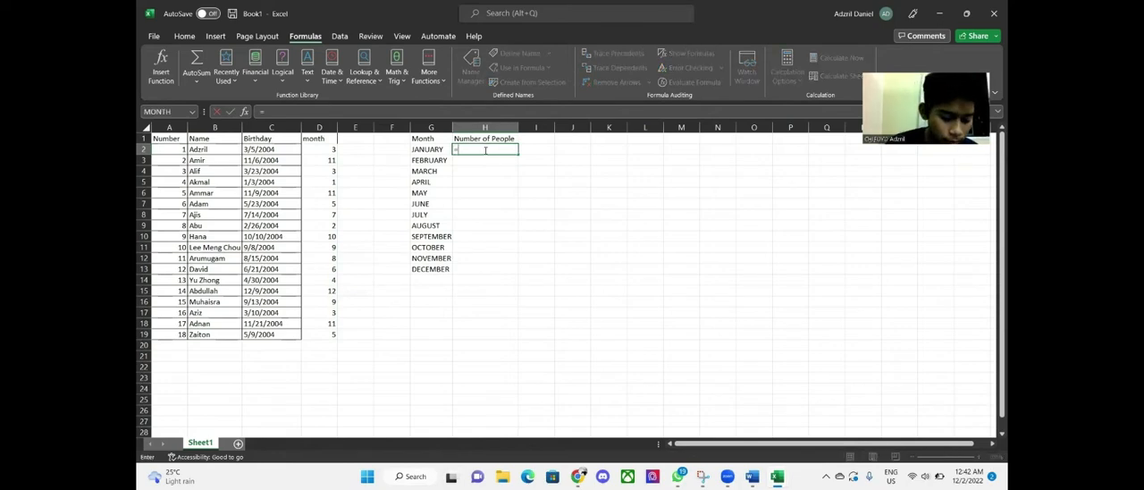
pyautogui.write('COUNT')
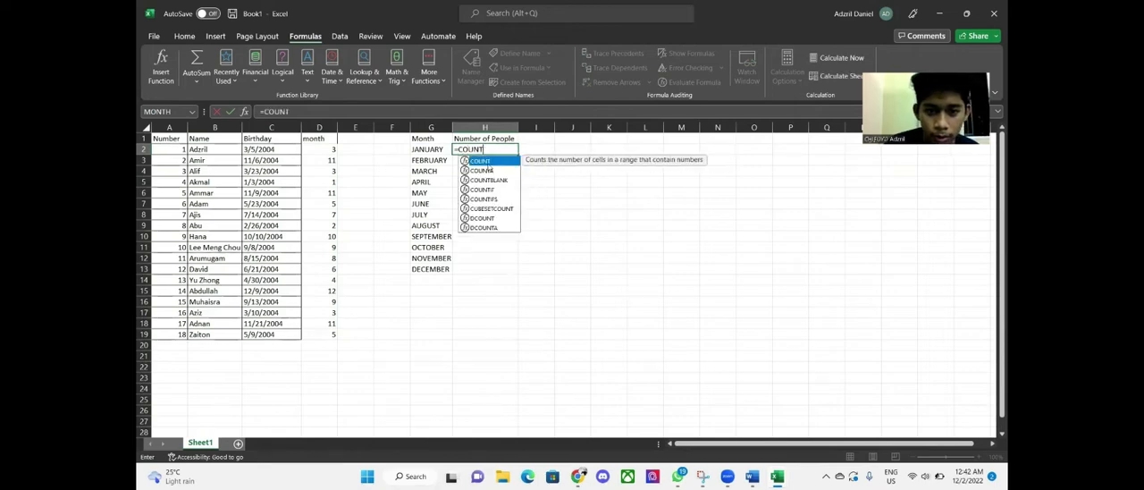
pyautogui.click(487, 189)
pyautogui.doubleClick(483, 190)
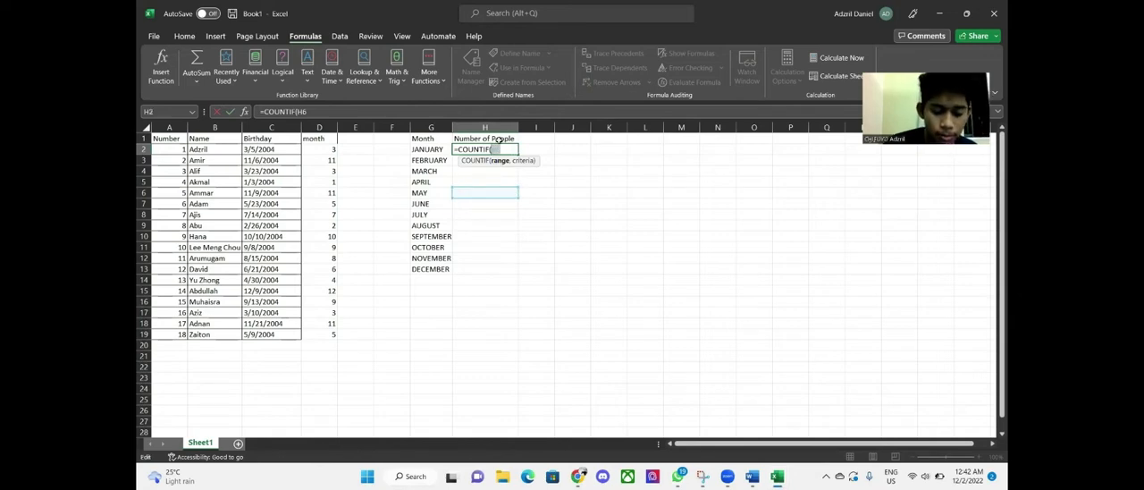
pyautogui.write('S')
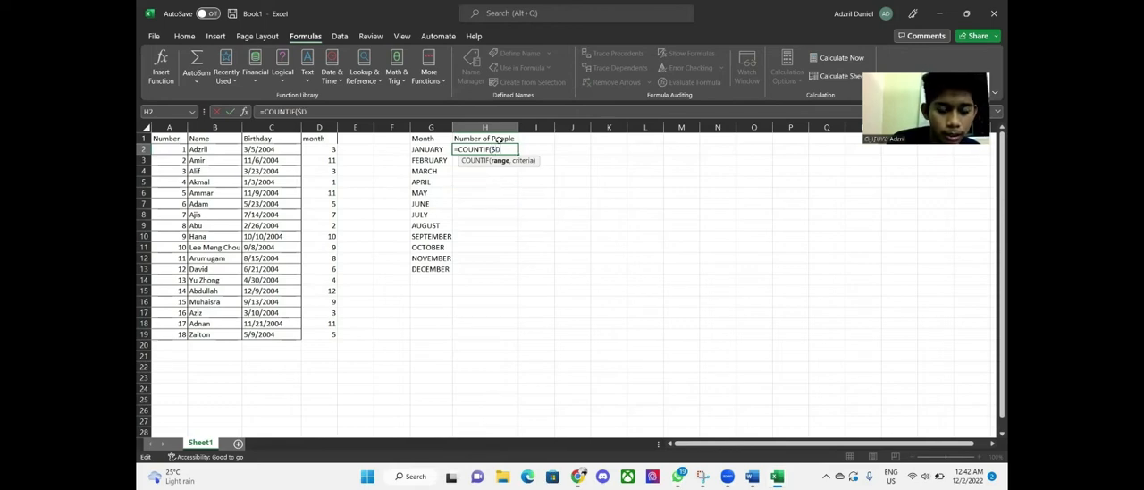
pyautogui.write('D$')
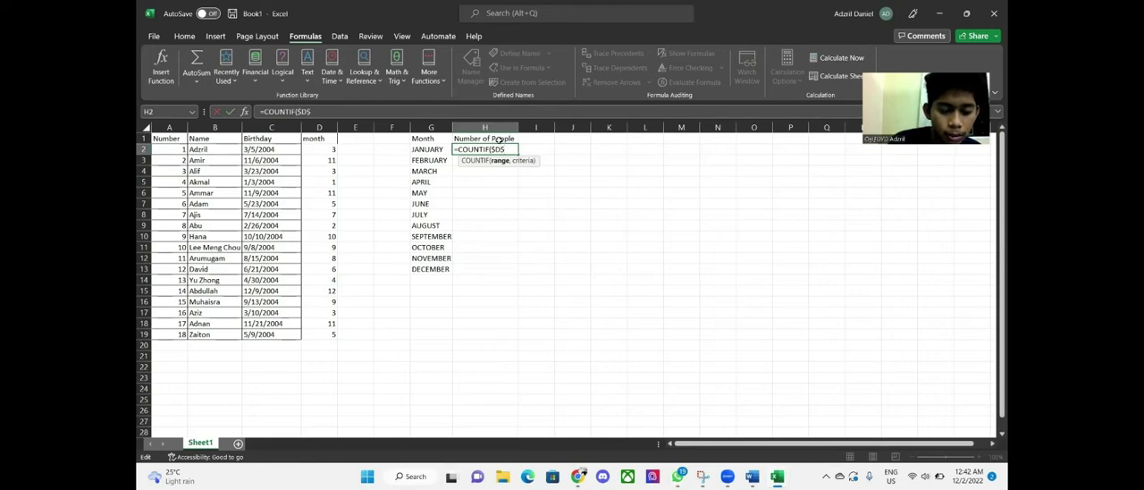
pyautogui.write('2')
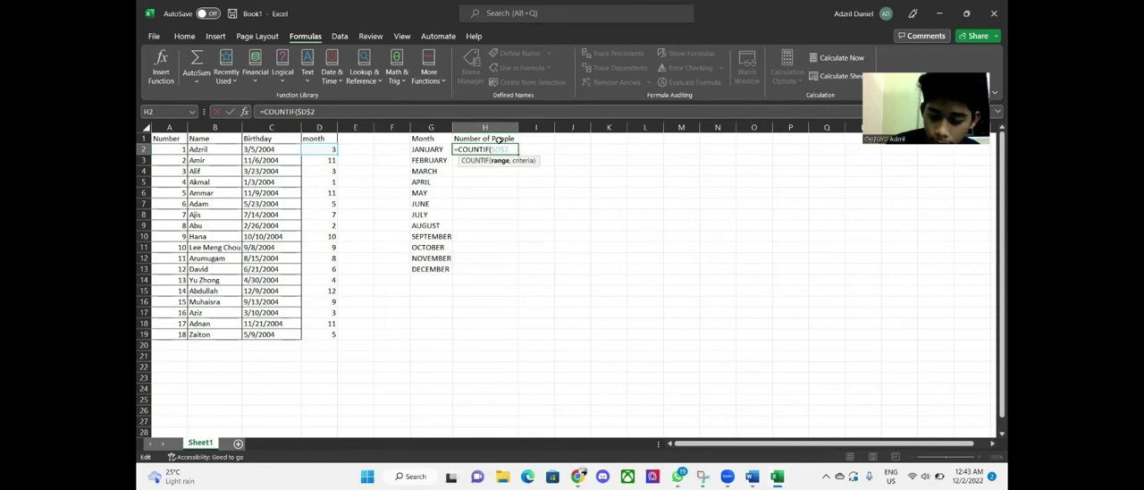
pyautogui.write(':')
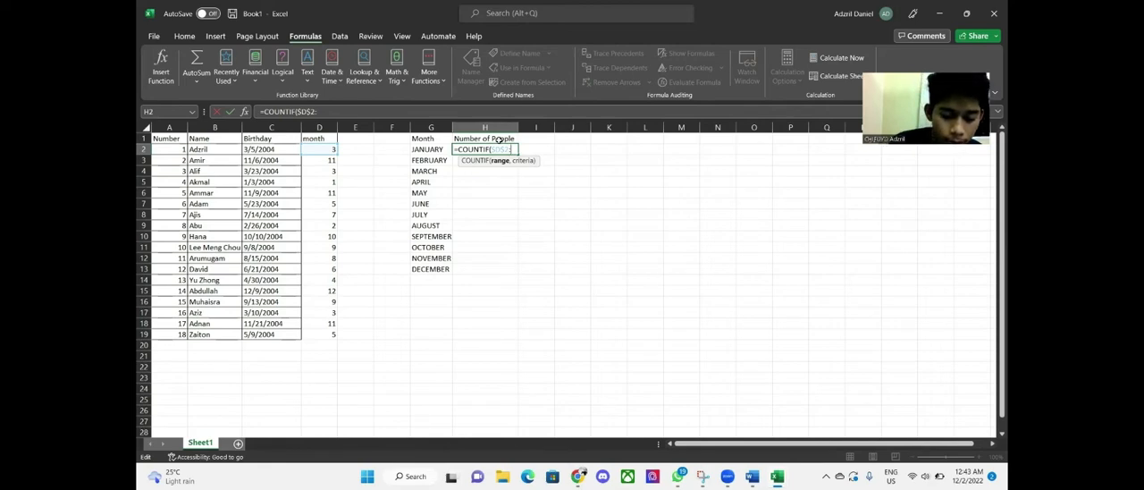
pyautogui.write('$D')
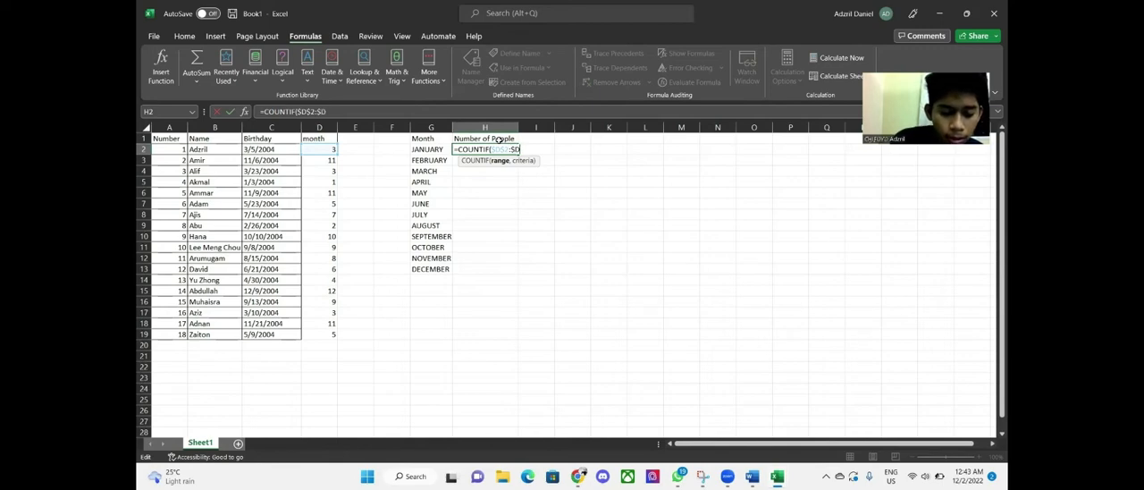
pyautogui.write('$19')
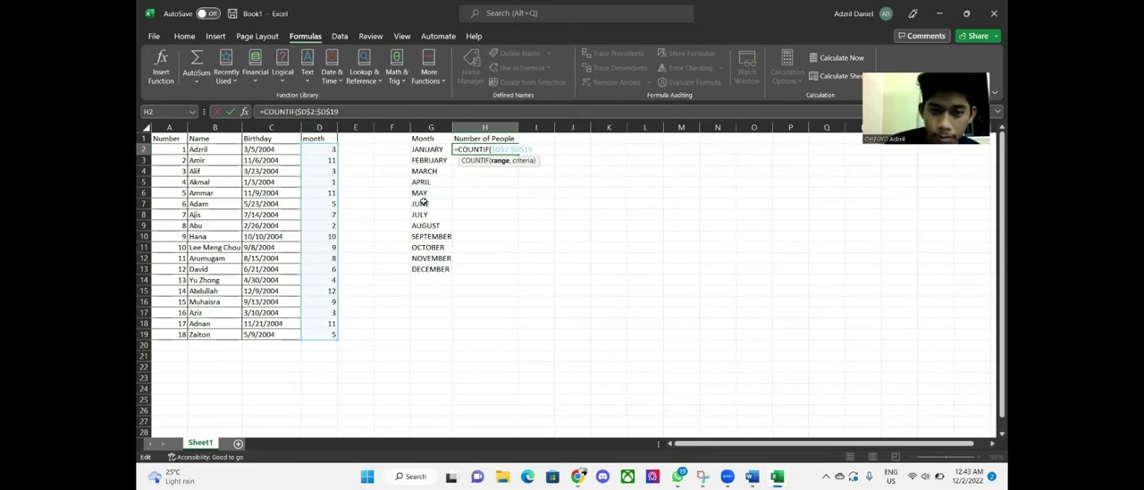
pyautogui.write(',')
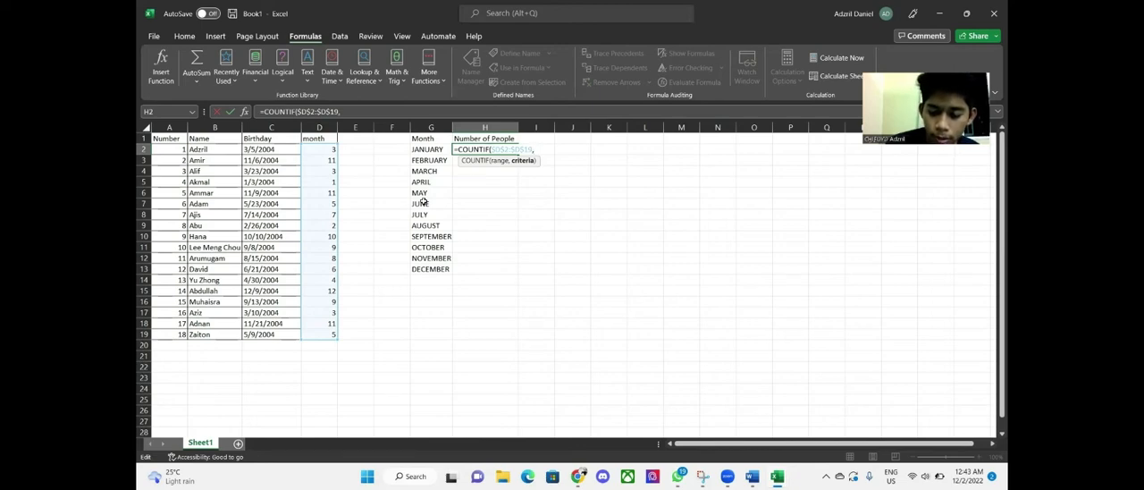
pyautogui.write('"1')
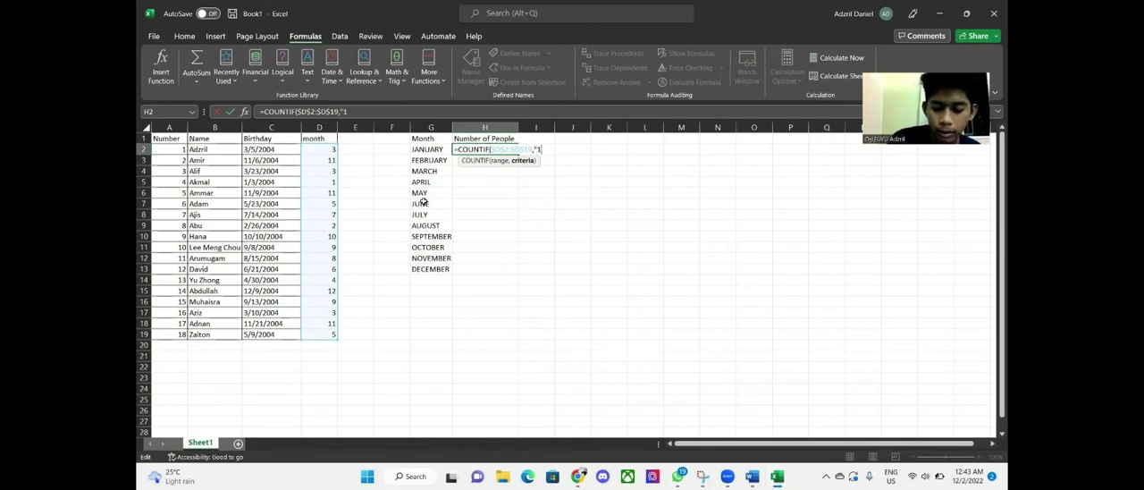
pyautogui.write('"')
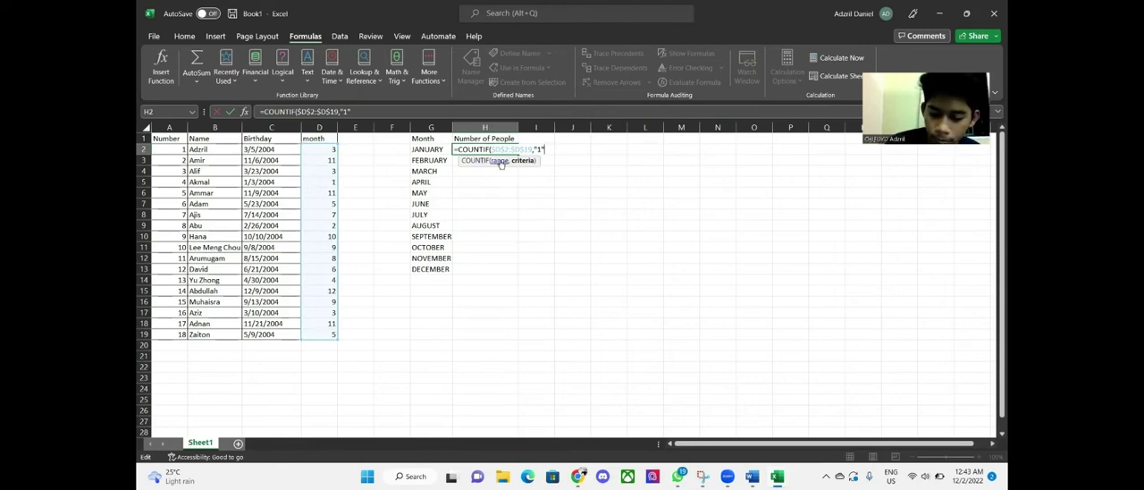
pyautogui.write(')')
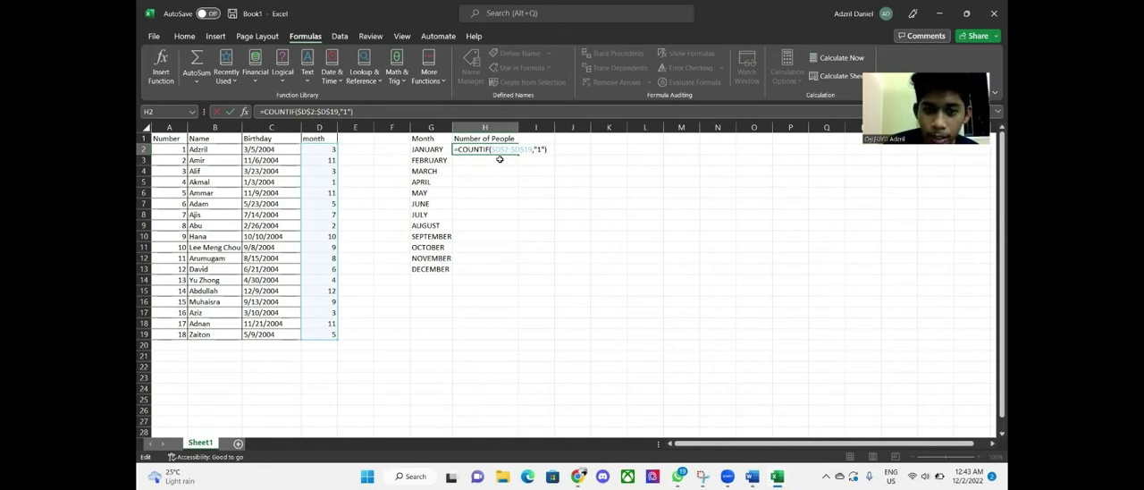
pyautogui.press('Return')
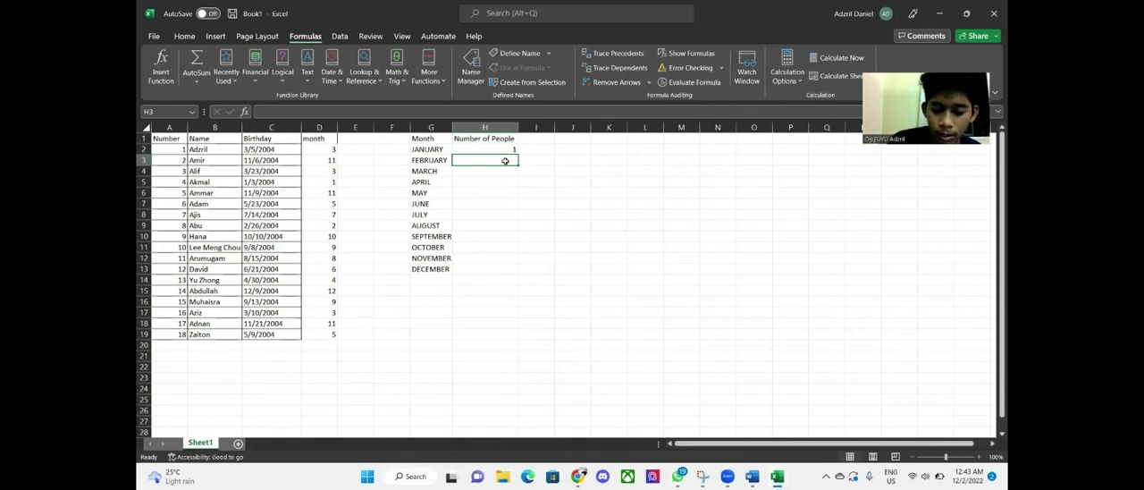
# Enter the formula =COUNTIF($D$2:$D$19,"2") in H3 to count February birthdays
pyautogui.write('=')
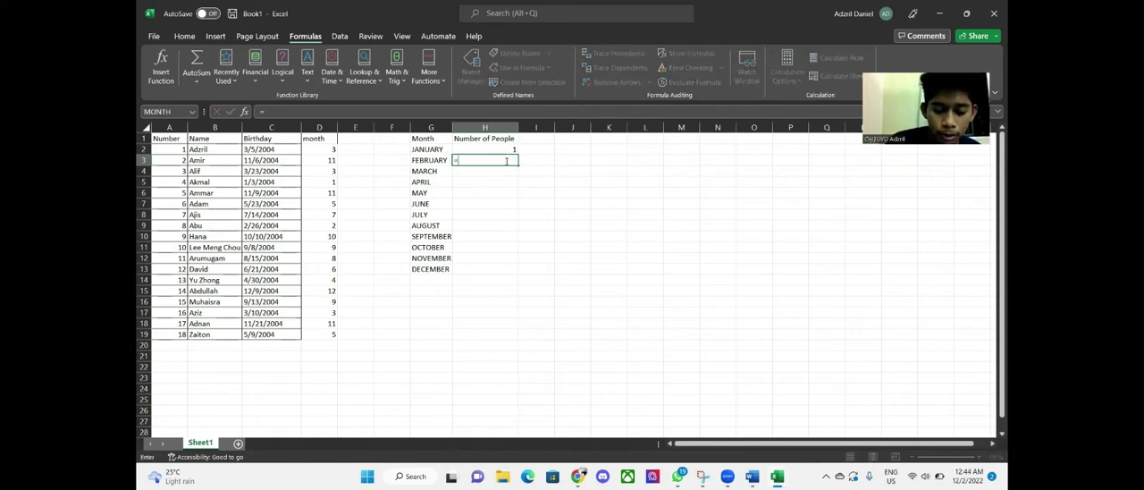
pyautogui.write('COUN')
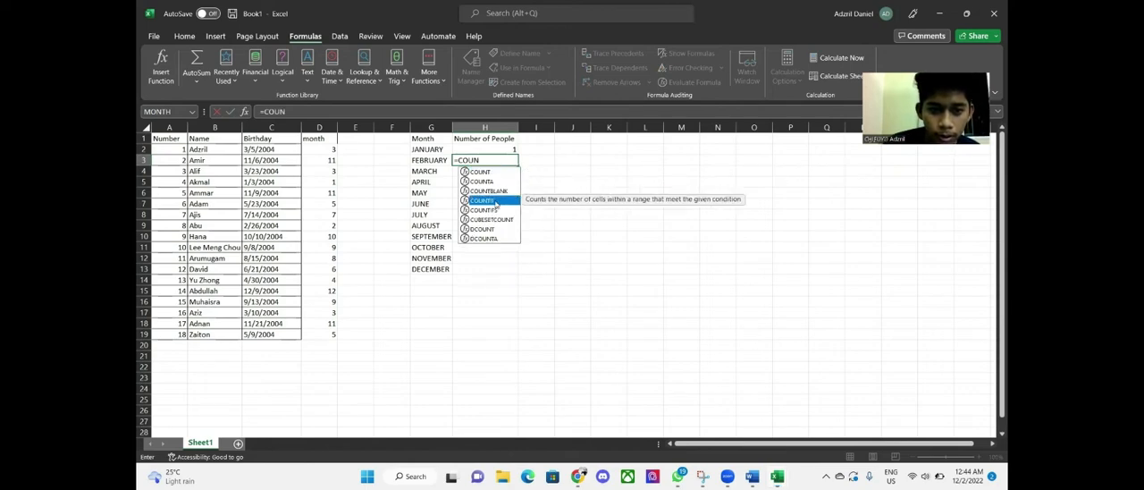
pyautogui.doubleClick(495, 201)
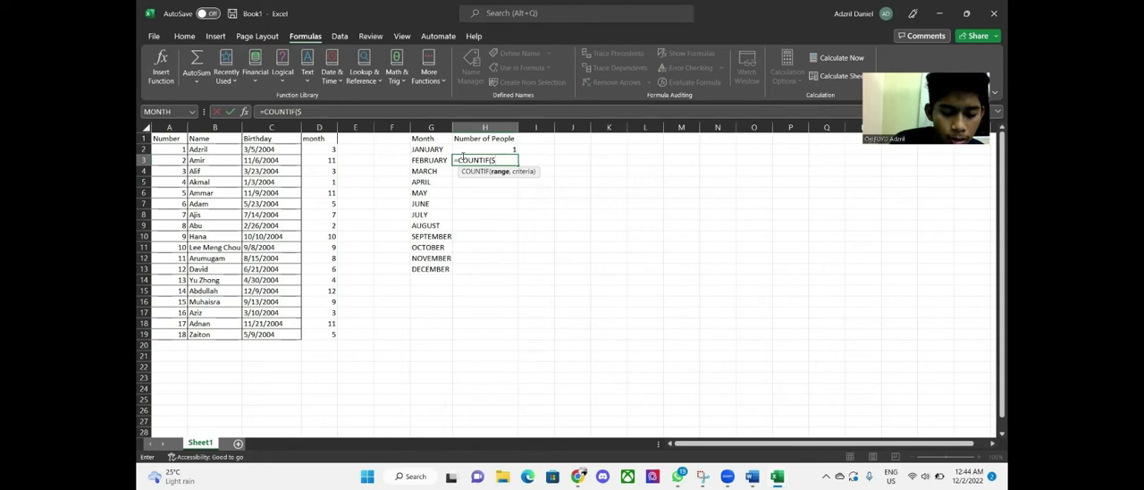
pyautogui.write('$D')
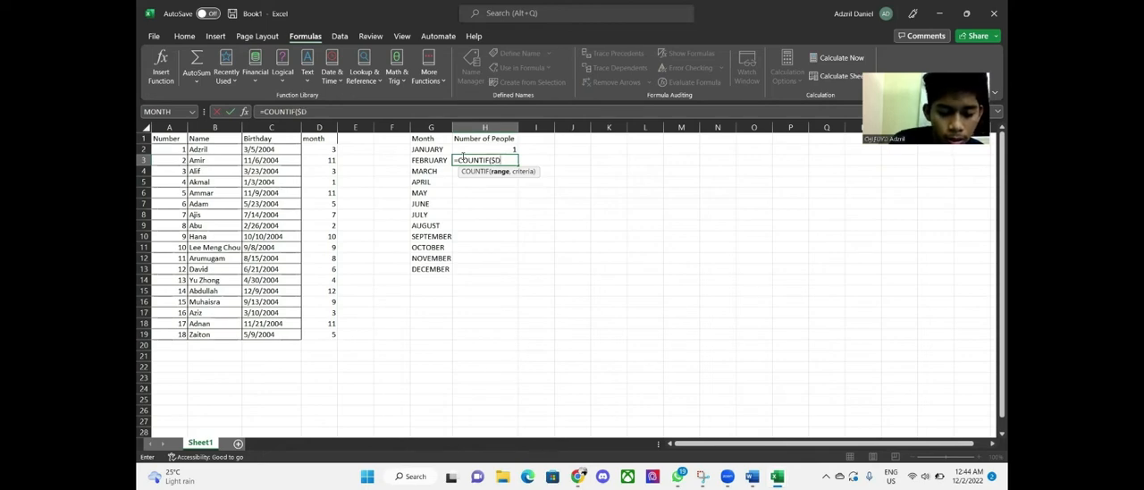
pyautogui.write('$2')
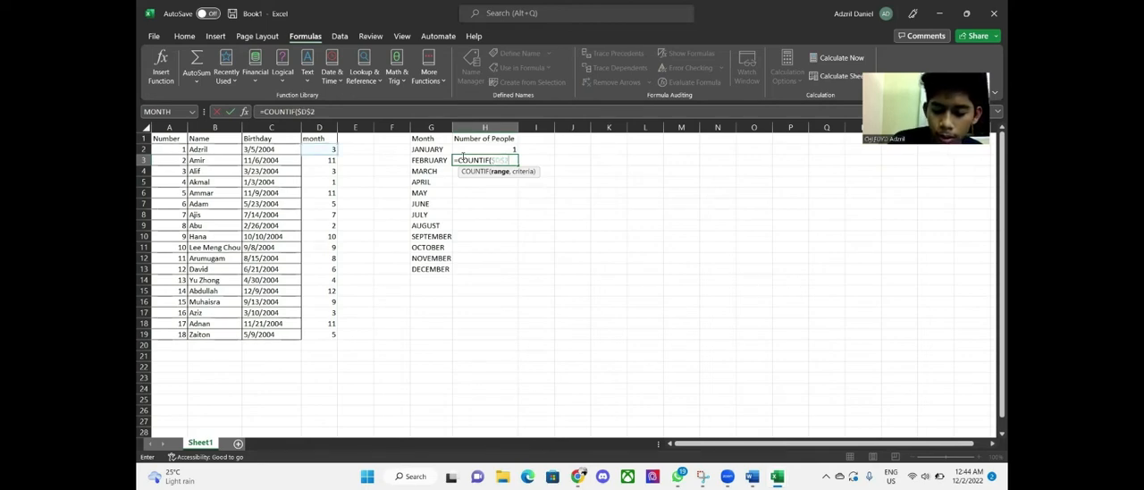
pyautogui.write(':D')
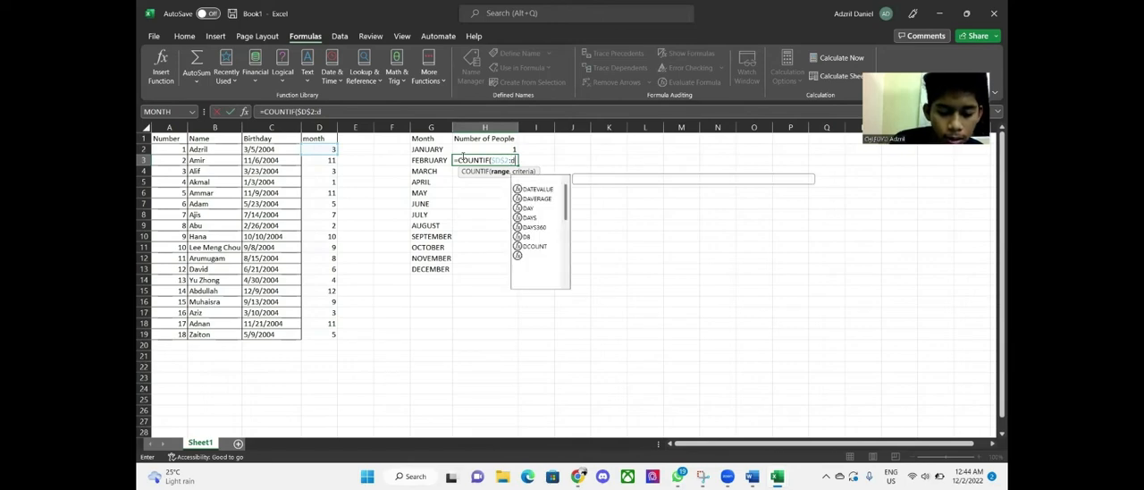
pyautogui.press('BackSpace')
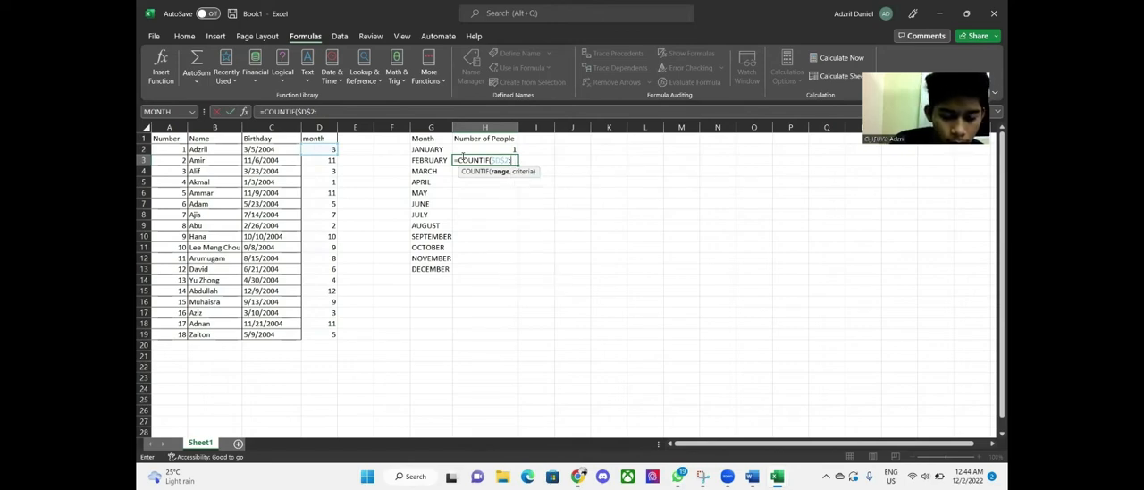
pyautogui.write('D')
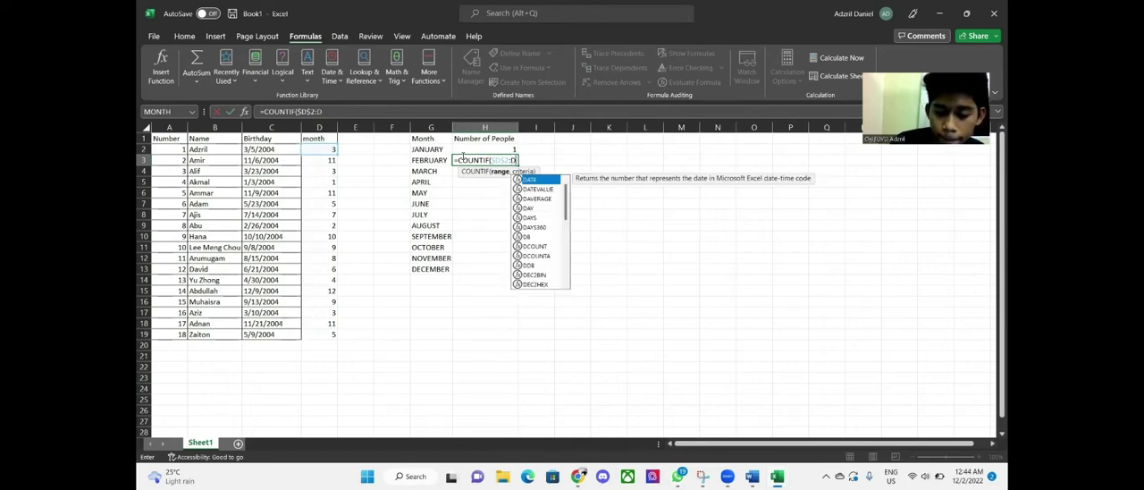
pyautogui.press('Return')
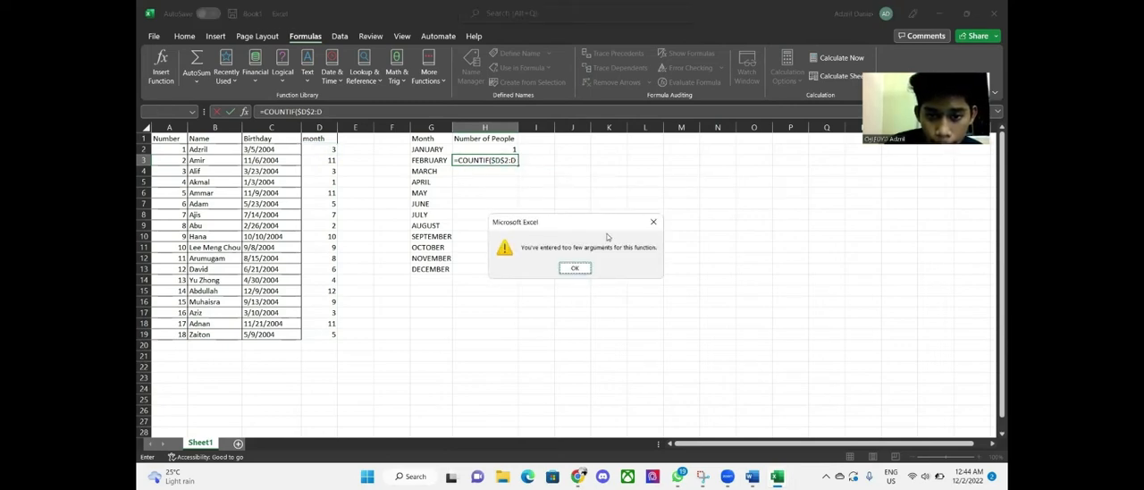
pyautogui.click(576, 268)
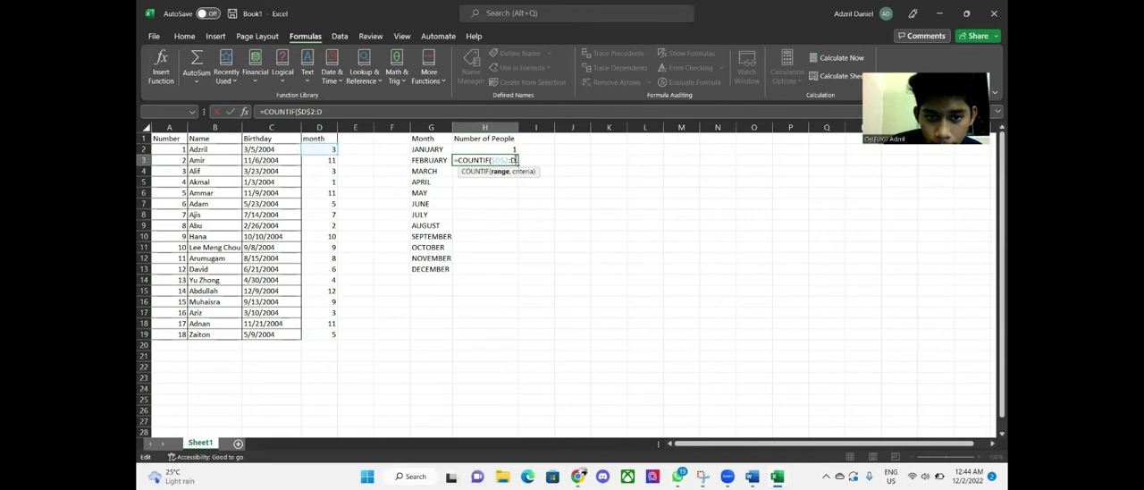
pyautogui.press('BackSpace')
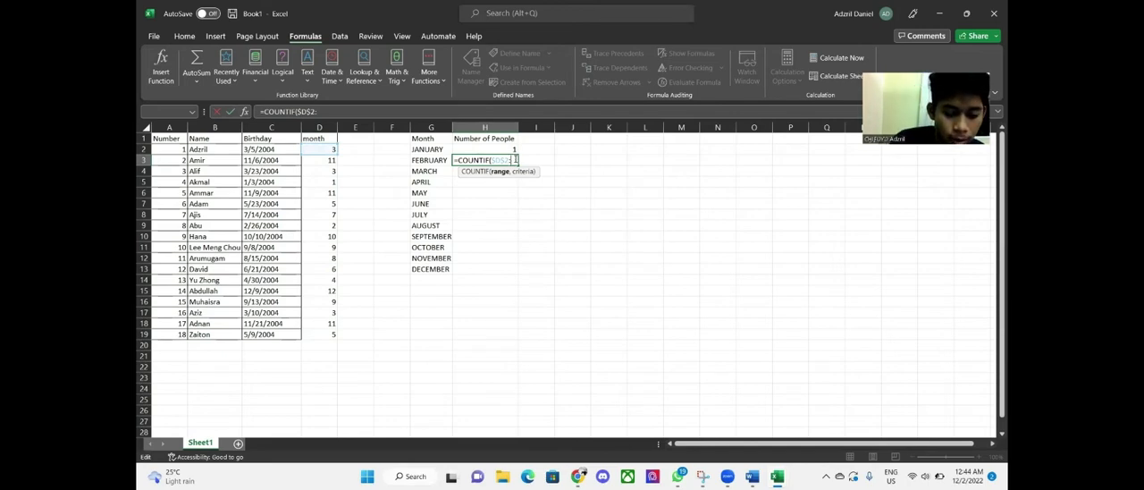
pyautogui.write('$D')
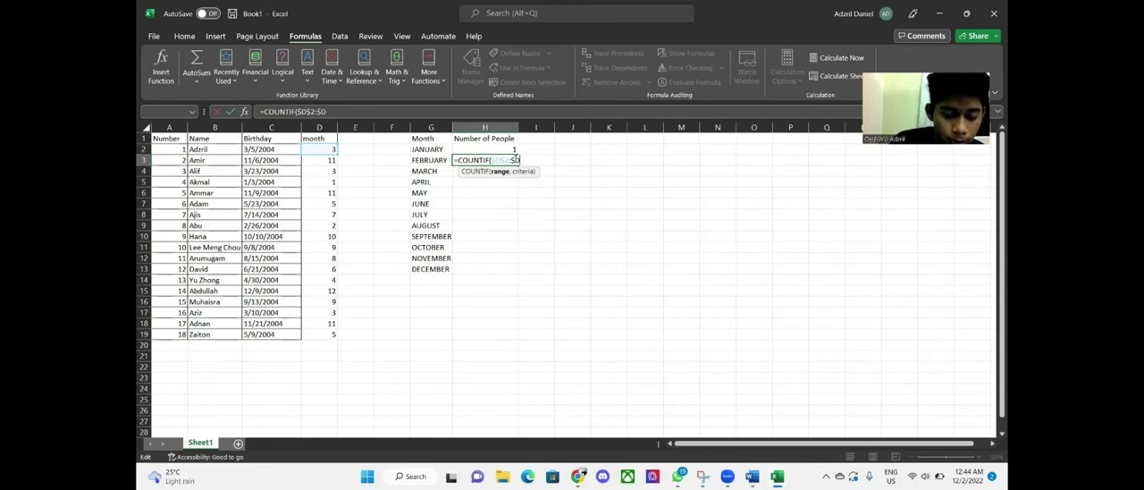
pyautogui.write('$')
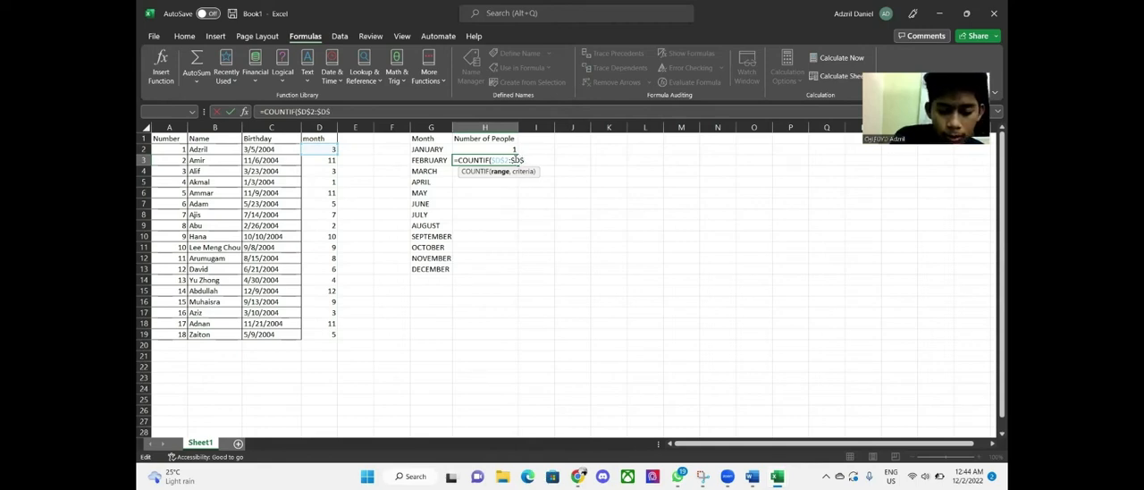
pyautogui.write('19')
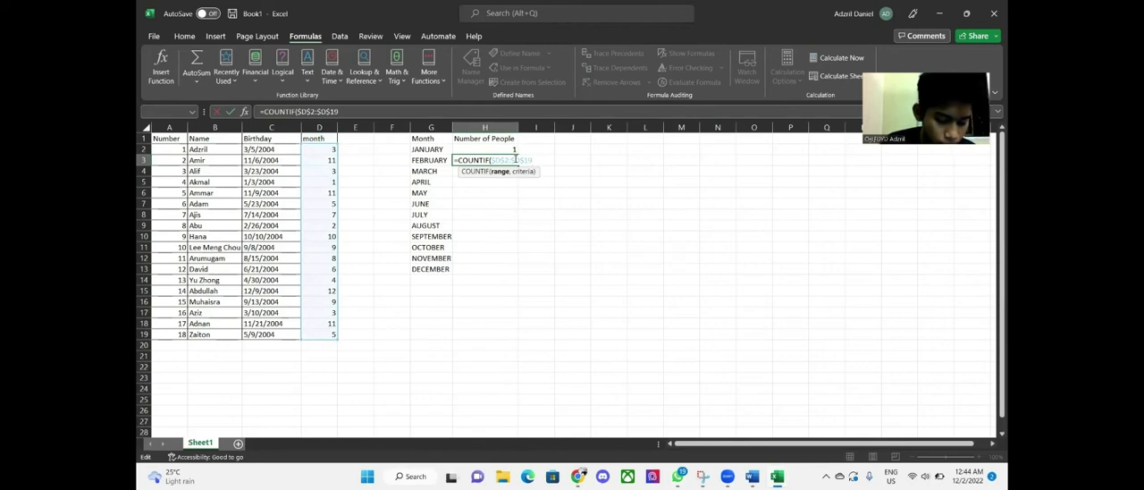
pyautogui.write(',')
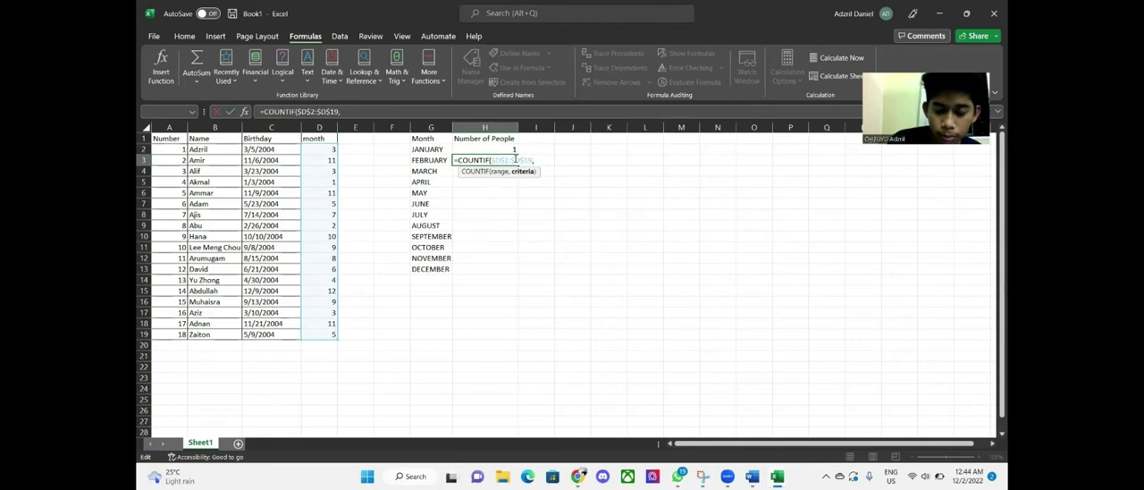
pyautogui.write('"2"')
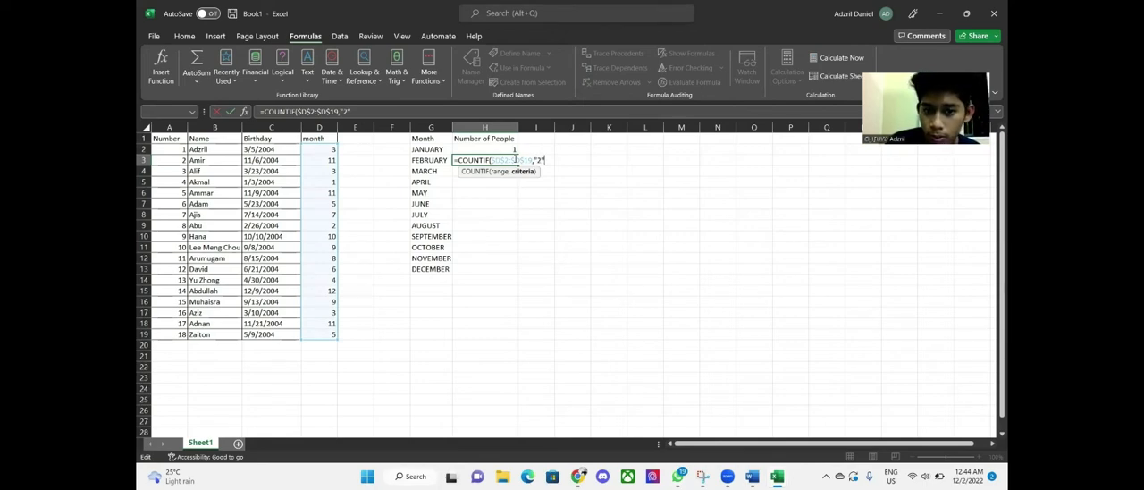
pyautogui.write('2"')
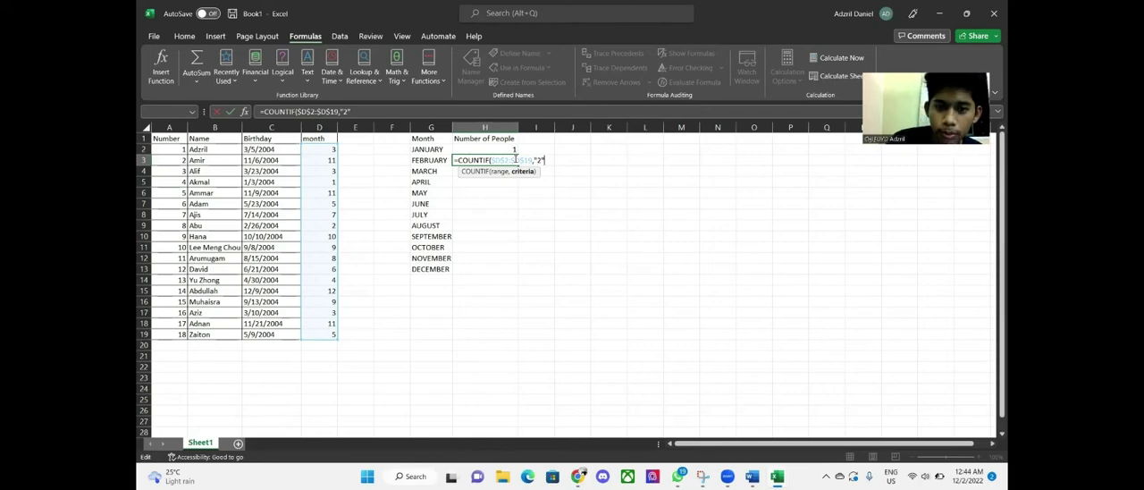
pyautogui.write(')')
pyautogui.press('Return')
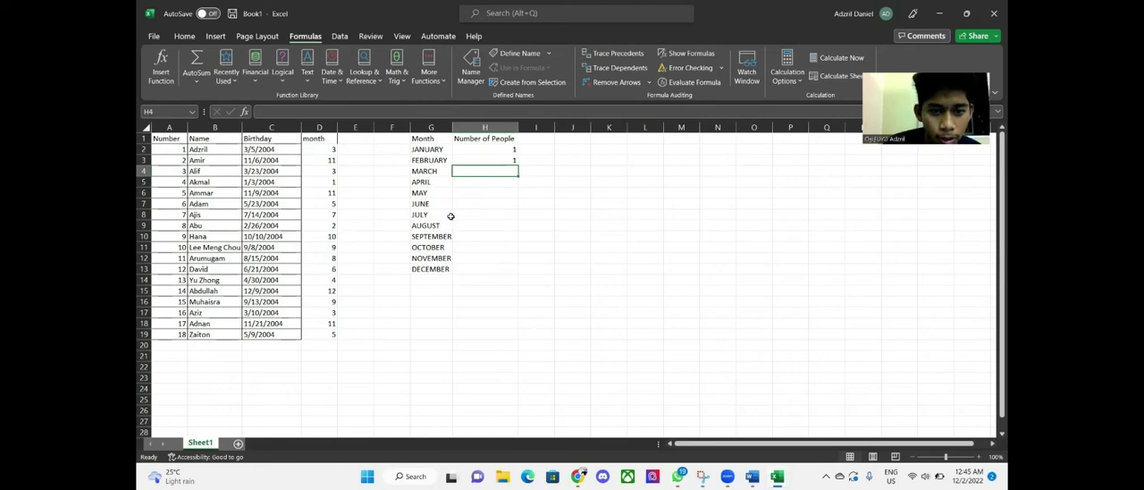
# Review the COUNTIF formula in H3
pyautogui.click(506, 160)
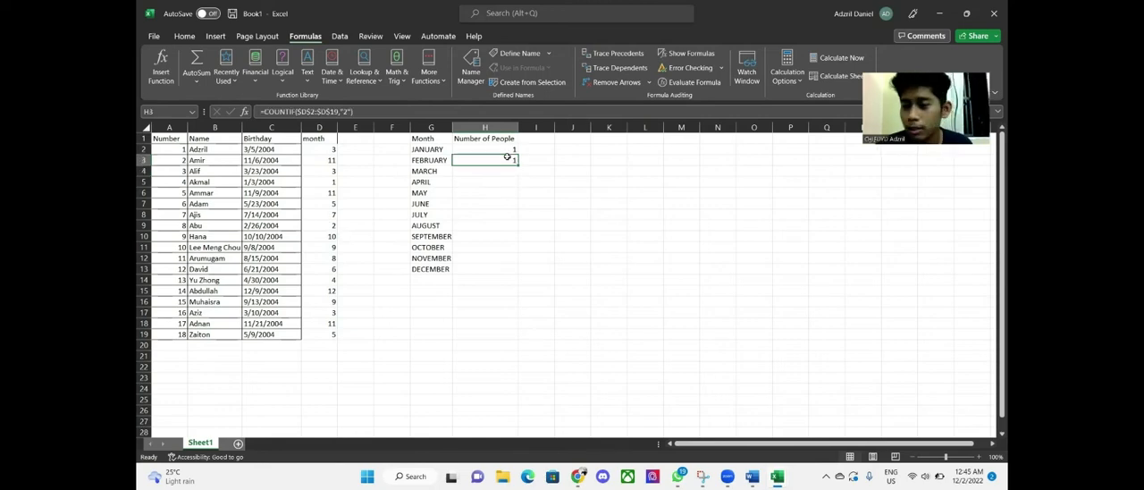
pyautogui.click(348, 112)
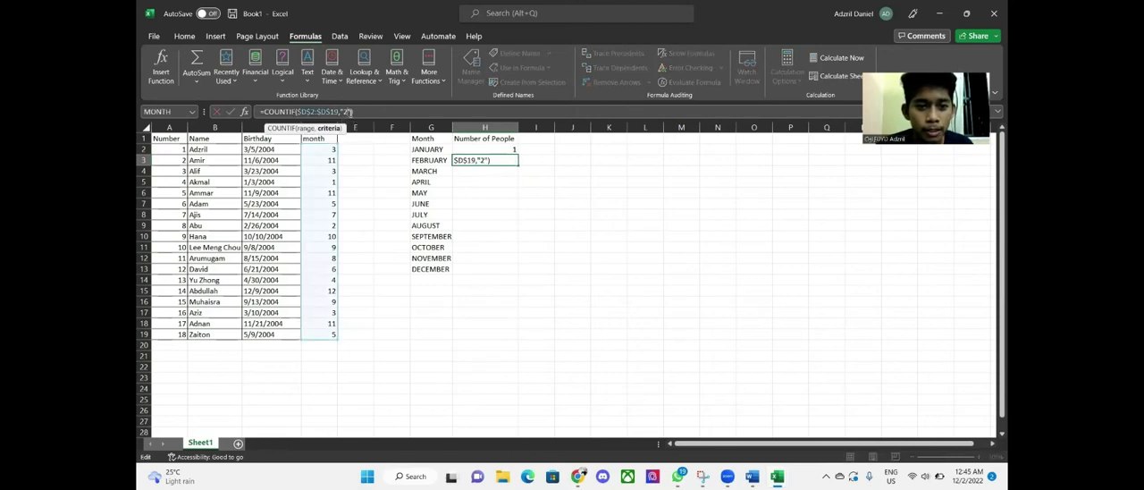
pyautogui.click(364, 112)
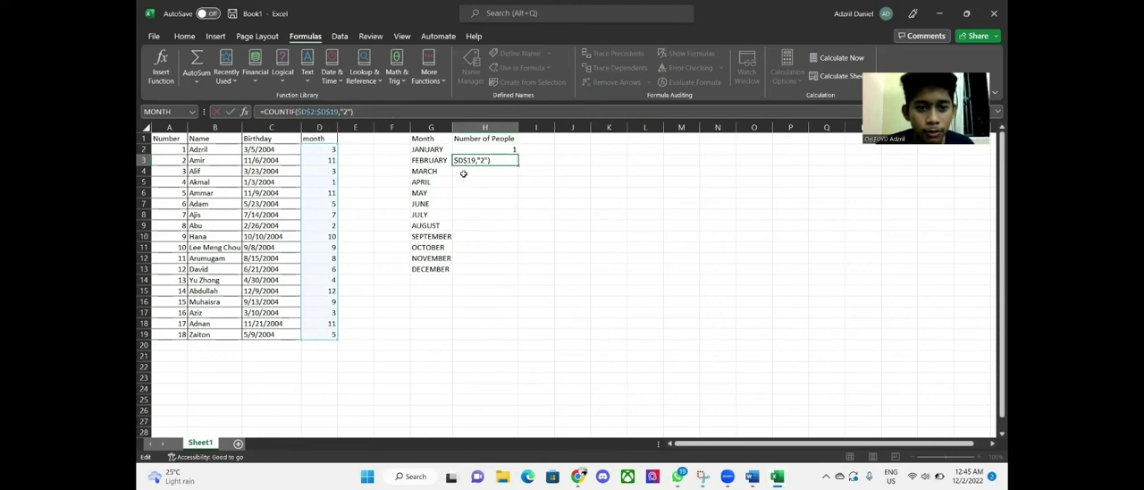
pyautogui.press('Return')
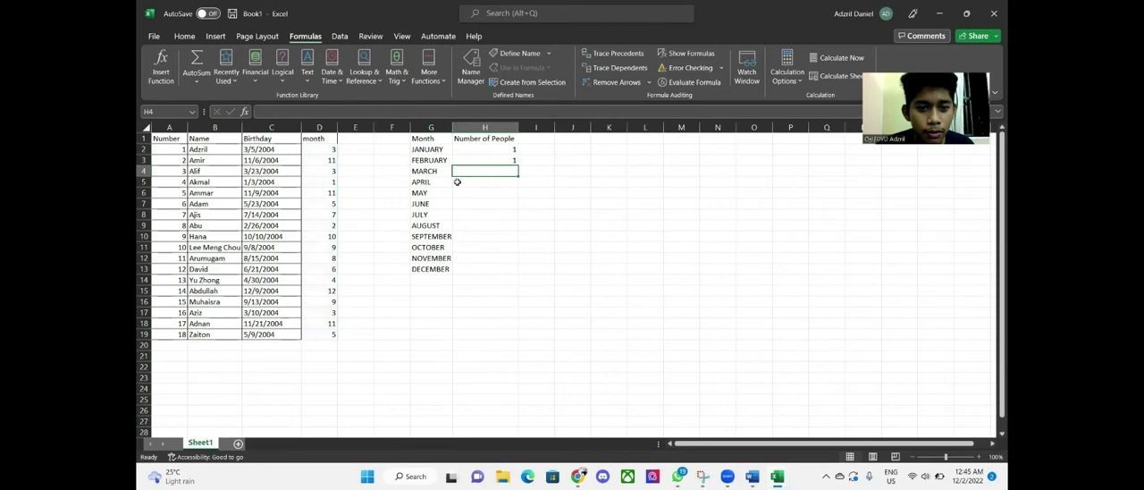
pyautogui.click(457, 182)
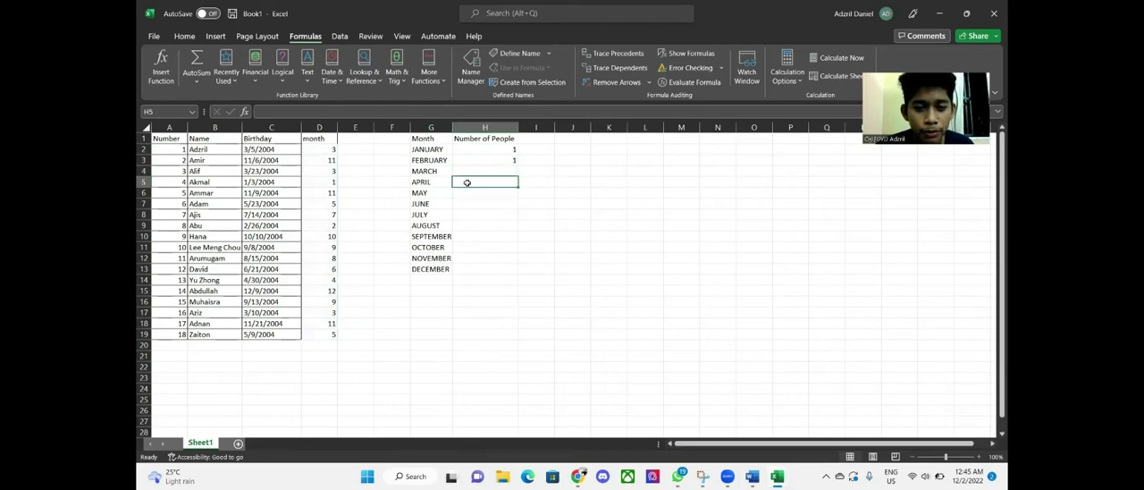
pyautogui.click(464, 194)
pyautogui.click(461, 204)
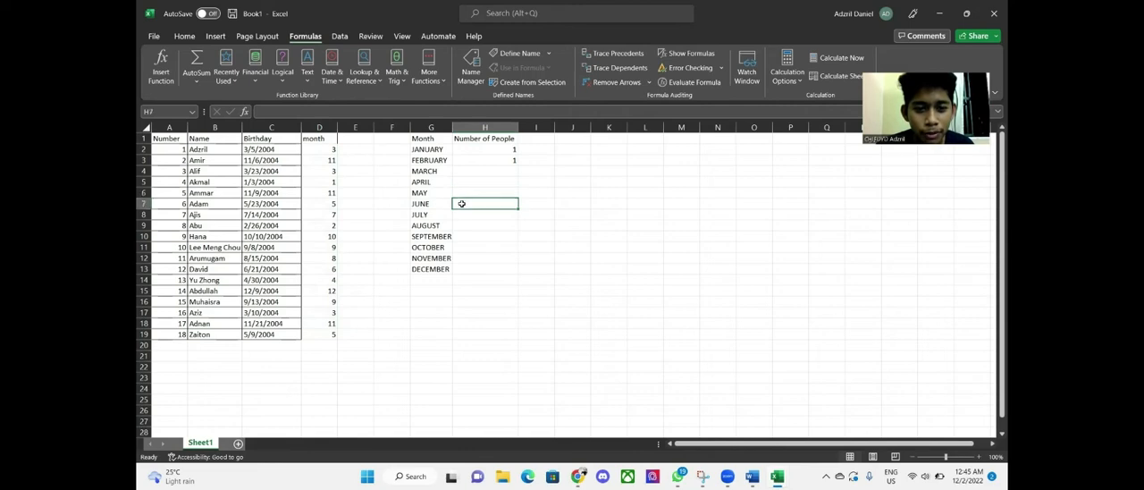
pyautogui.click(469, 218)
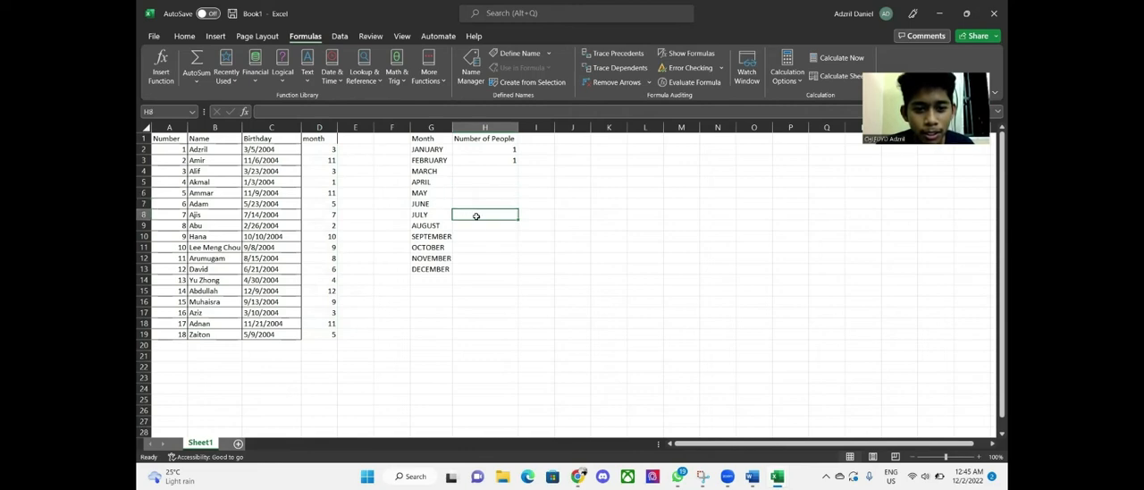
pyautogui.click(471, 227)
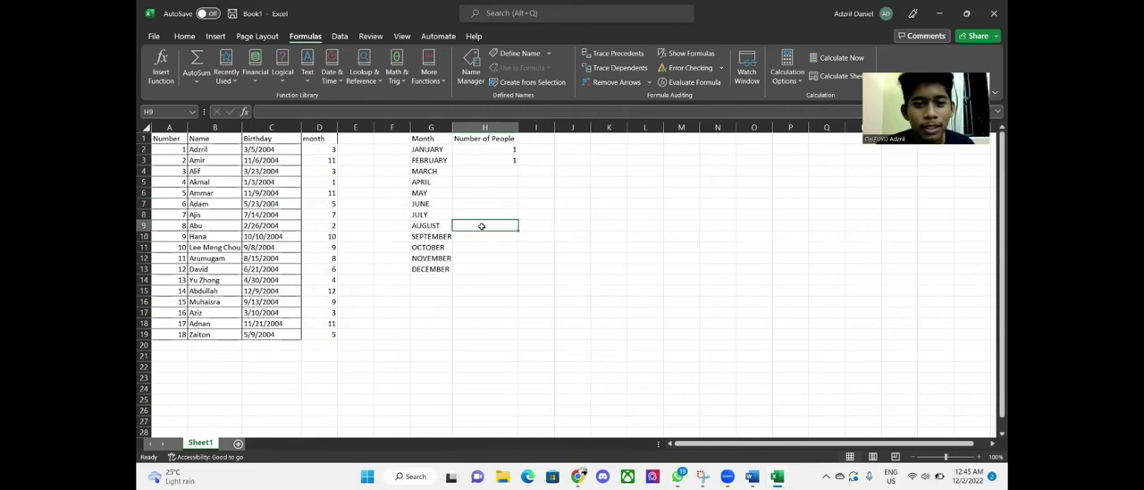
pyautogui.click(477, 237)
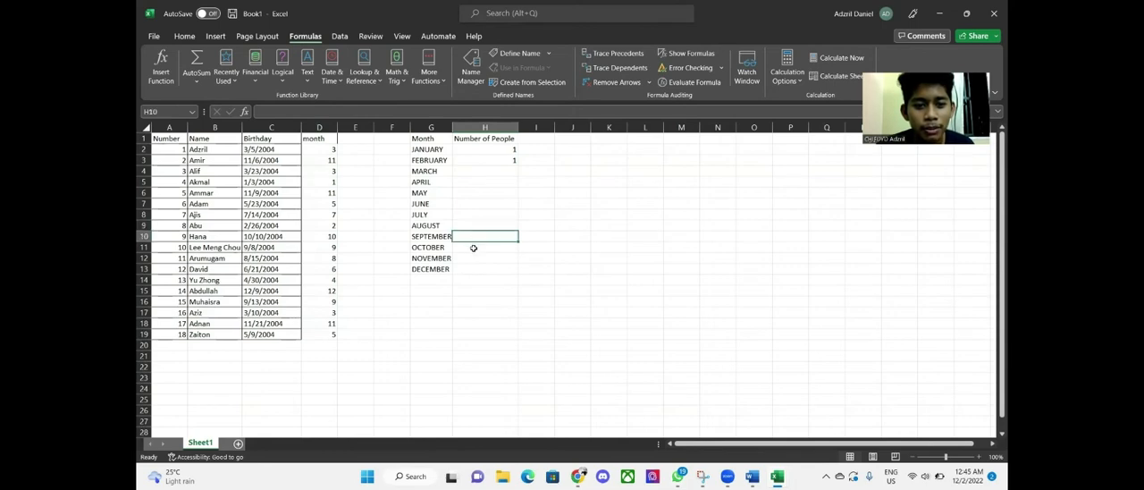
pyautogui.click(473, 248)
pyautogui.click(476, 259)
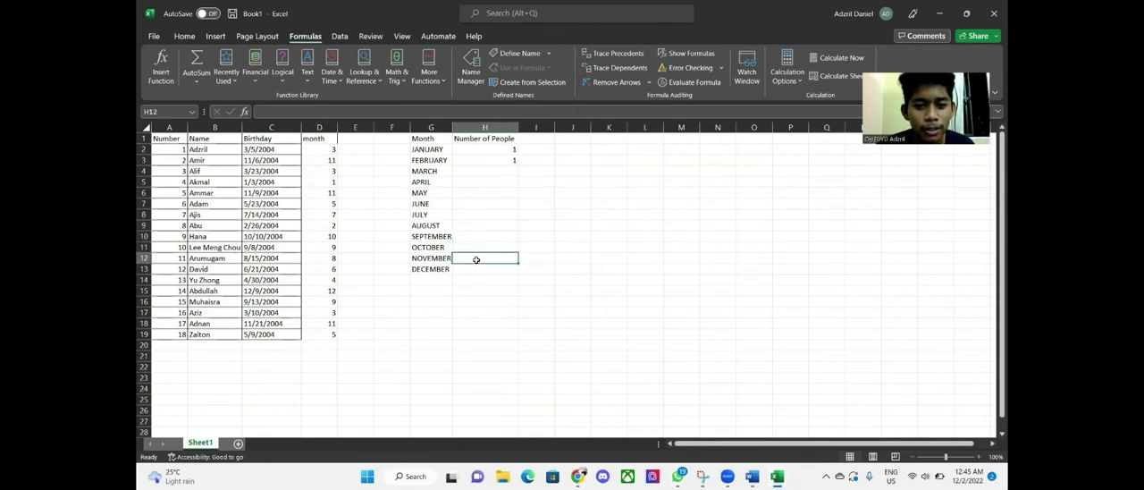
pyautogui.click(475, 270)
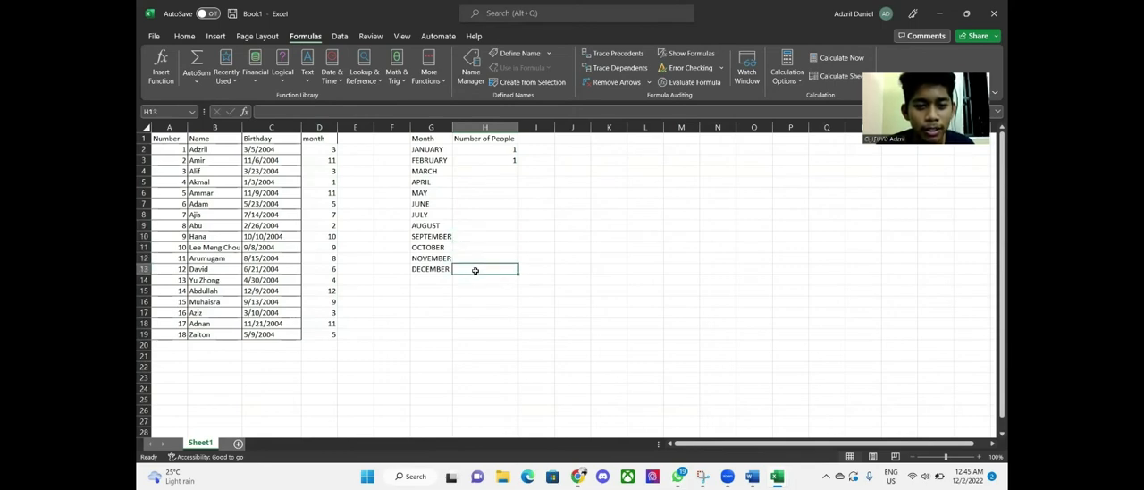
# Enter the formula =COUNTIF($D$2:$D$19,"3") in H4 to count March birthdays
pyautogui.click(478, 168)
pyautogui.click(480, 161)
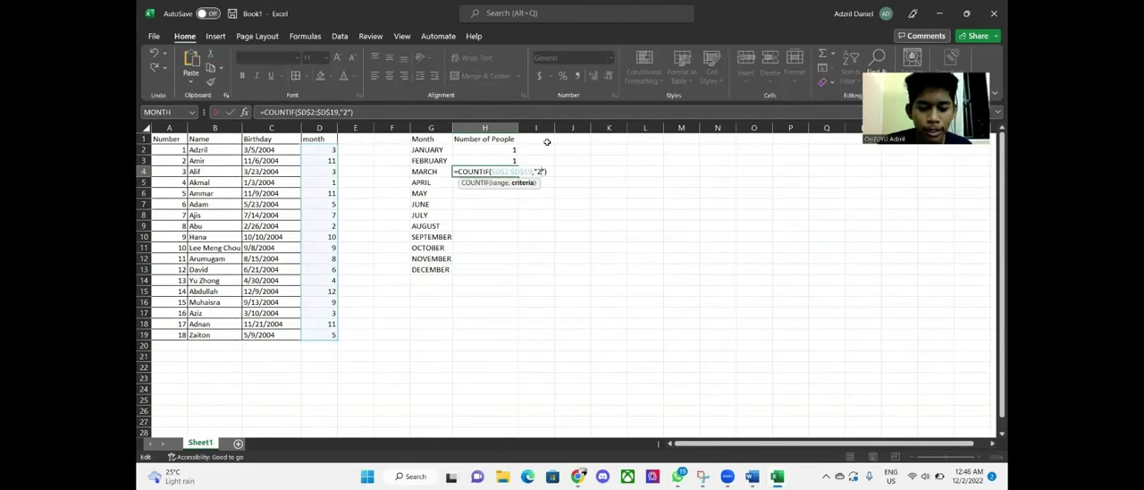
pyautogui.press('BackSpace')
pyautogui.write('3')
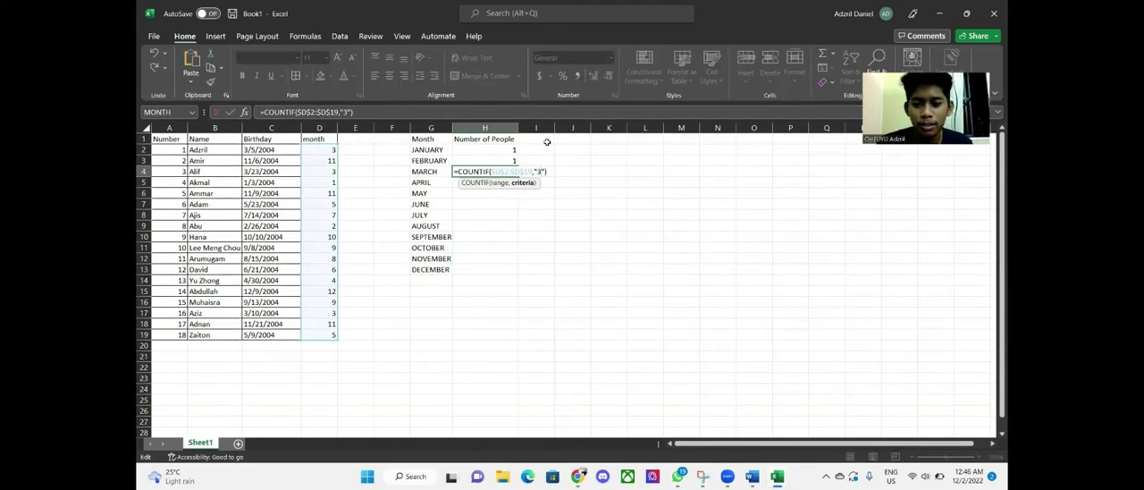
pyautogui.press('Return')
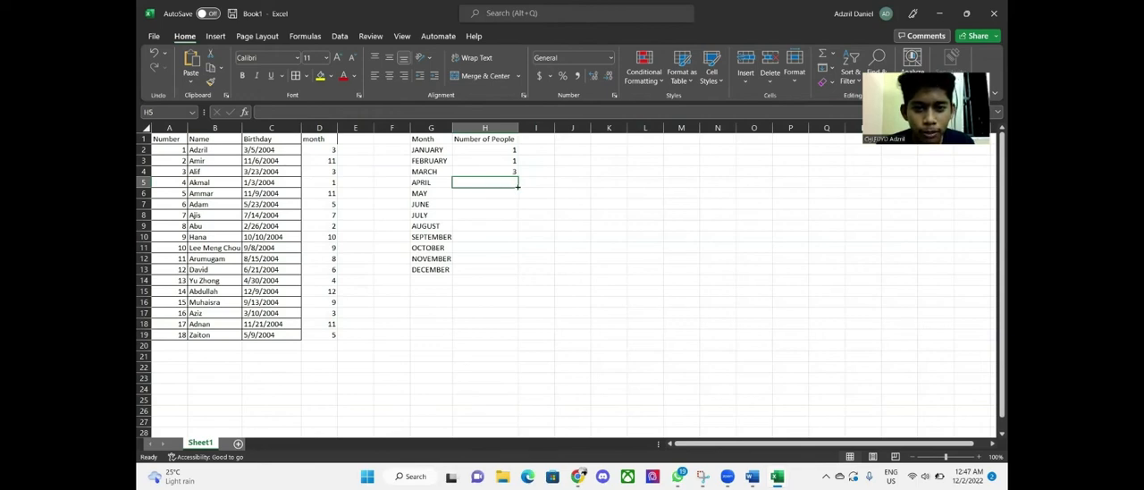
# Fill H5:H13 with COUNTIF formulas for April through December, ending with =COUNTIF($D$2:$D$19,"12") in H13
pyautogui.moveTo(517, 186)
pyautogui.mouseDown()
pyautogui.moveTo(511, 267)
pyautogui.moveTo(522, 184)
pyautogui.mouseUp()
pyautogui.click(531, 182)
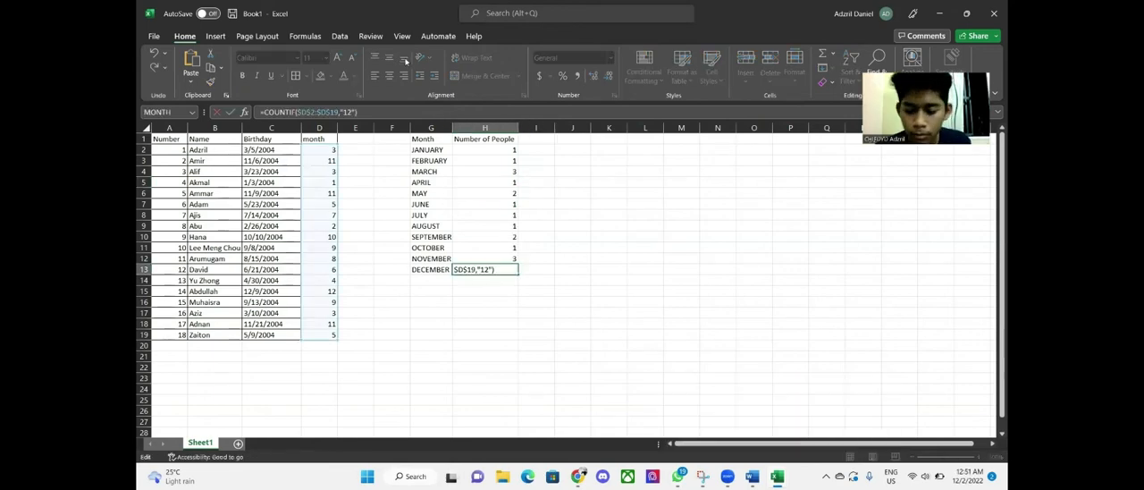
pyautogui.press('Return')
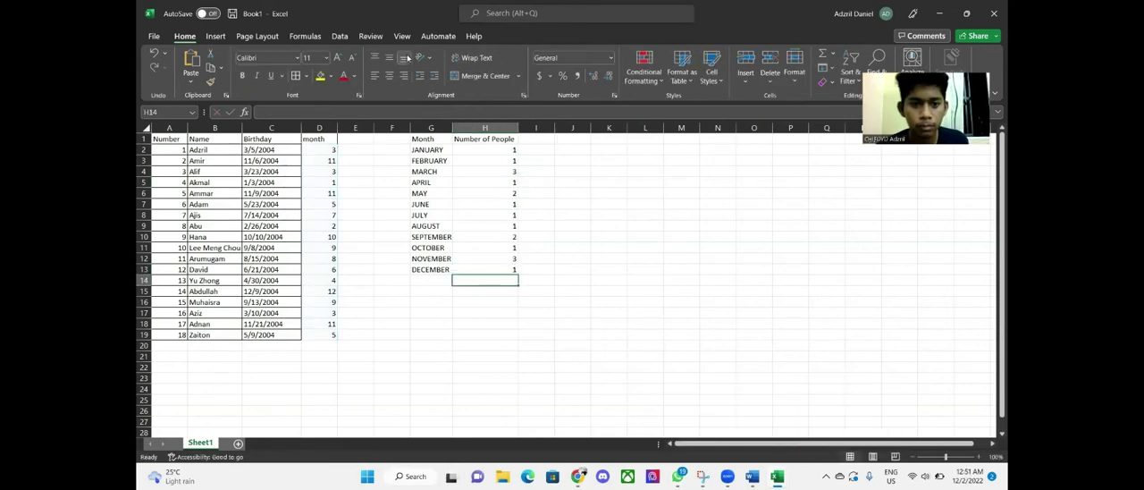
# Check the COUNTIF formulas in several cells of column H
pyautogui.click(492, 150)
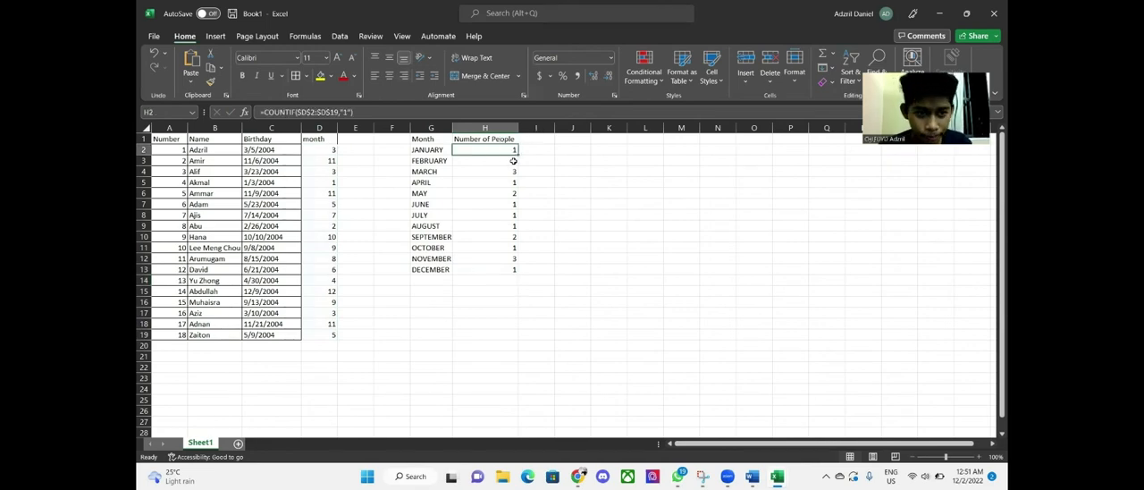
pyautogui.click(513, 161)
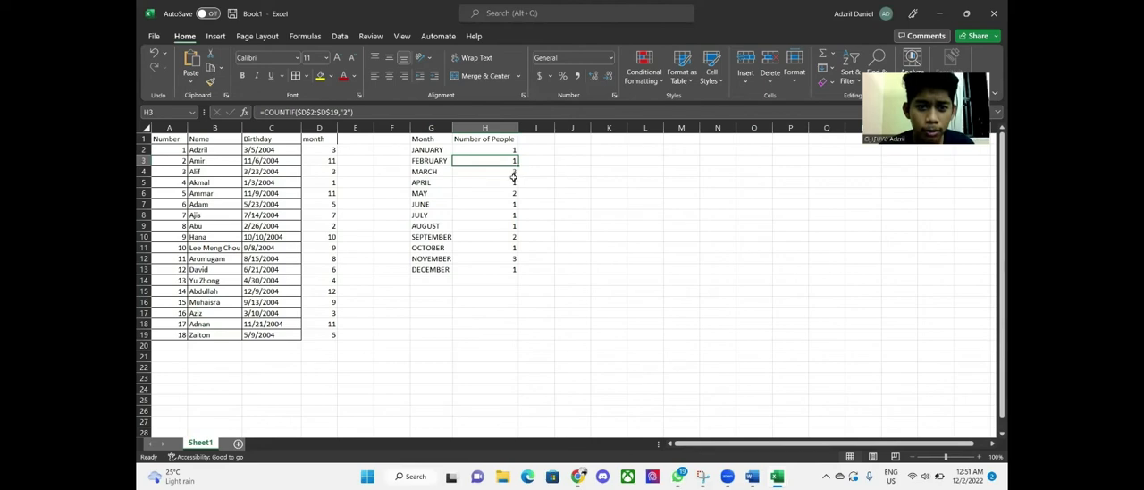
pyautogui.click(513, 172)
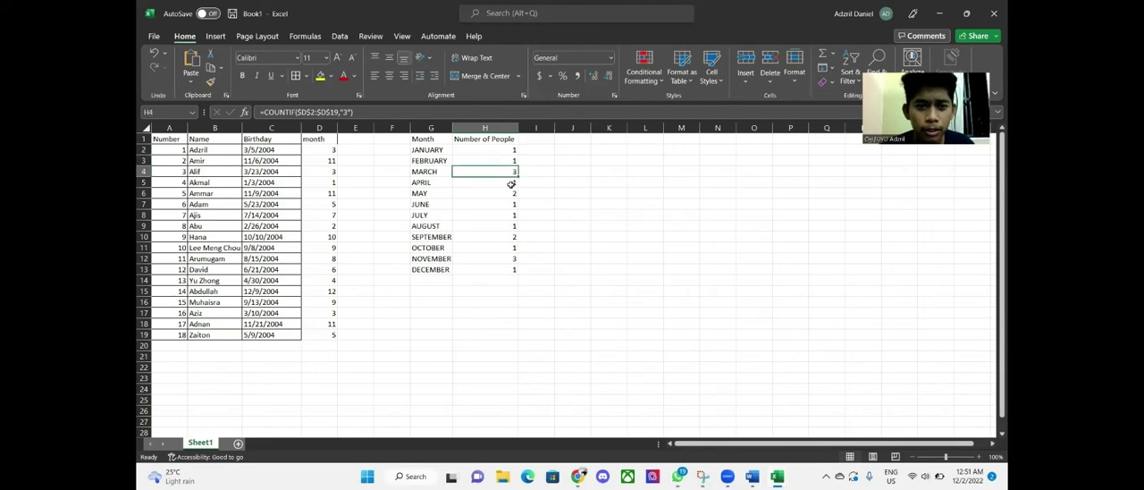
pyautogui.click(487, 193)
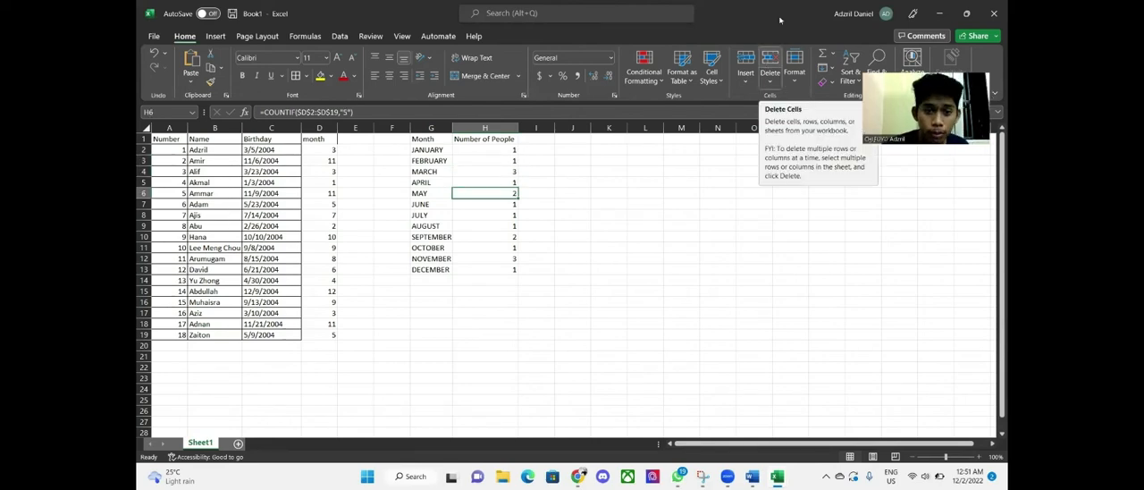
# Format the range G1:H13 as a table with headers using White, Table Style Medium 4
pyautogui.click(416, 141)
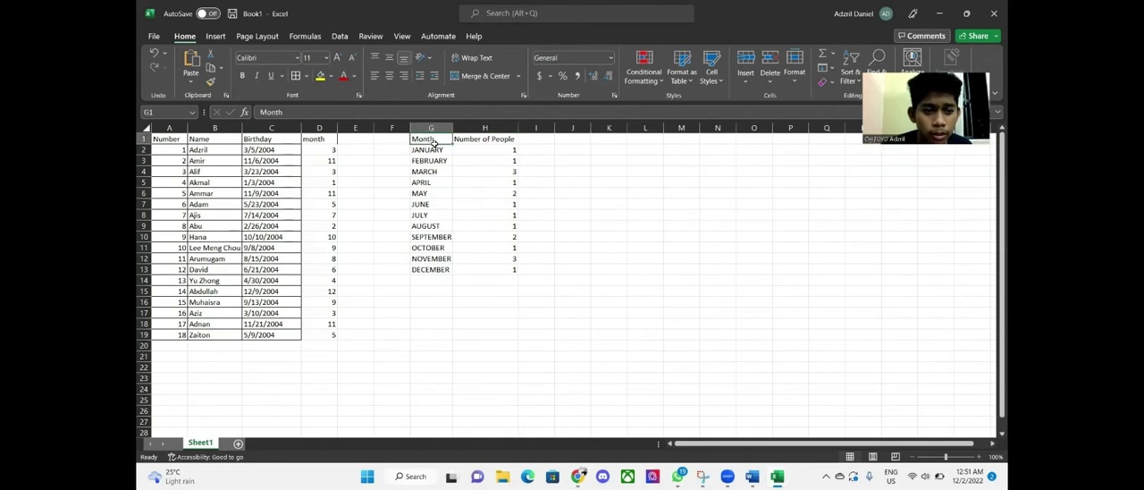
pyautogui.moveTo(433, 152); pyautogui.dragTo(434, 183)
pyautogui.moveTo(478, 227); pyautogui.dragTo(504, 269)
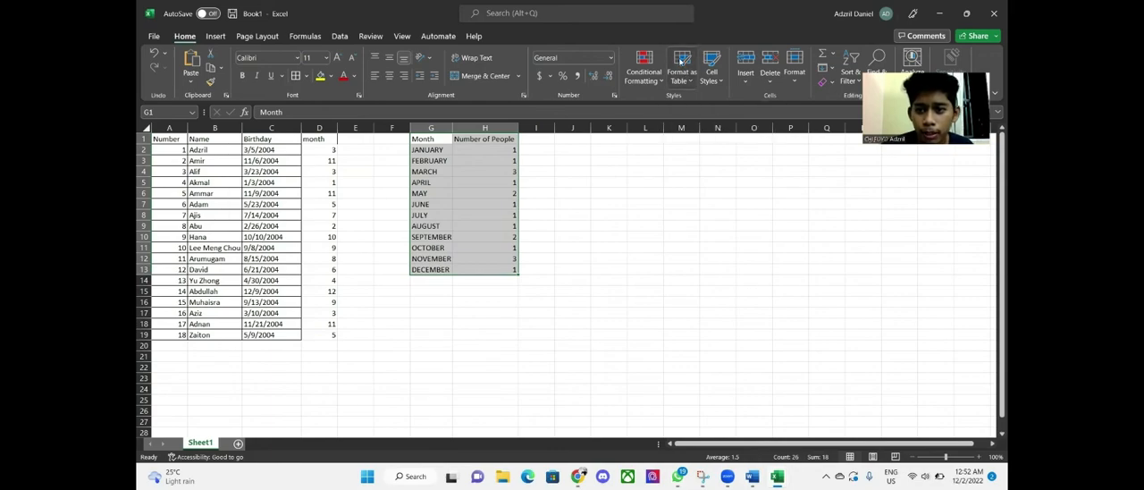
pyautogui.click(682, 61)
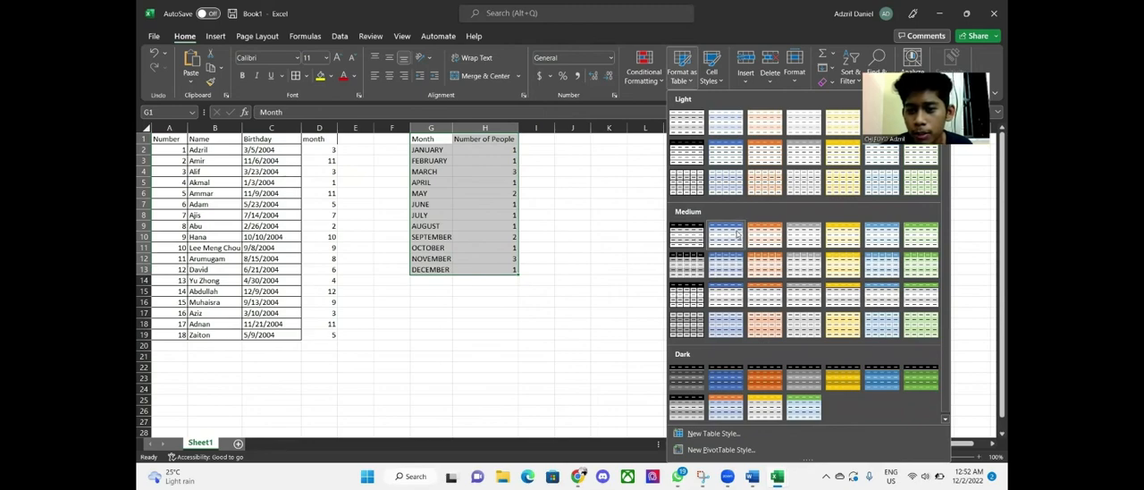
pyautogui.click(800, 235)
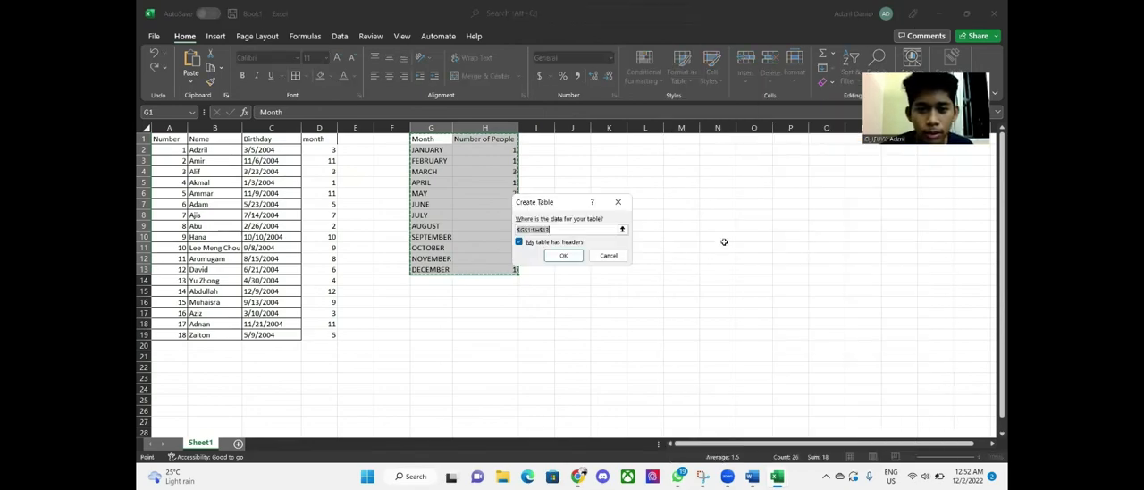
pyautogui.click(577, 256)
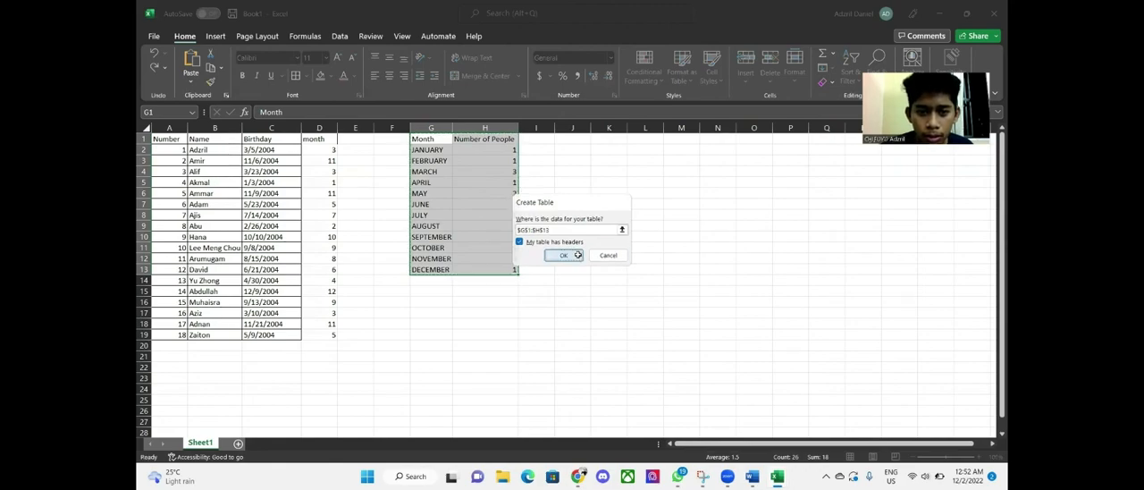
pyautogui.click(552, 223)
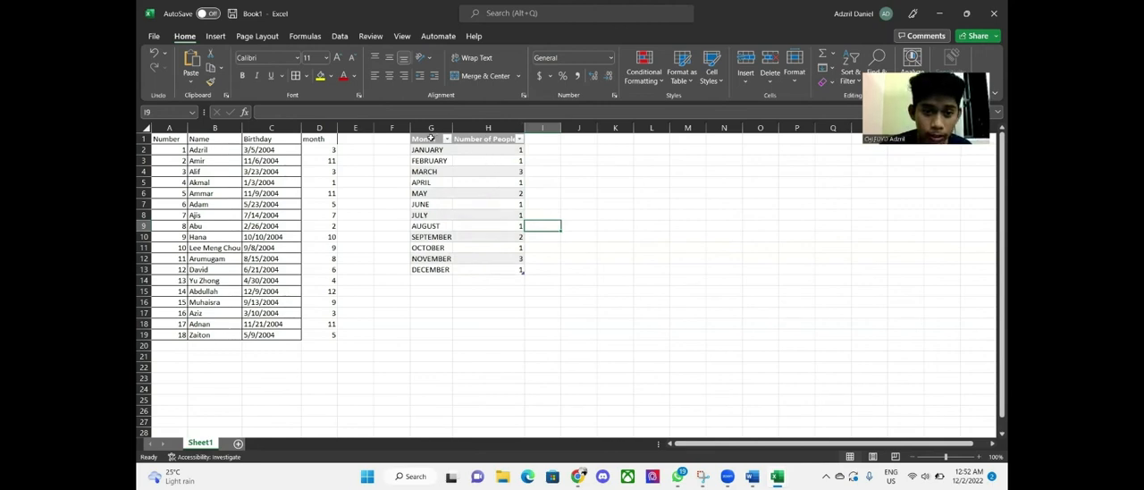
# Insert a column chart from the Month and Number of People table
pyautogui.moveTo(430, 138); pyautogui.dragTo(512, 269)
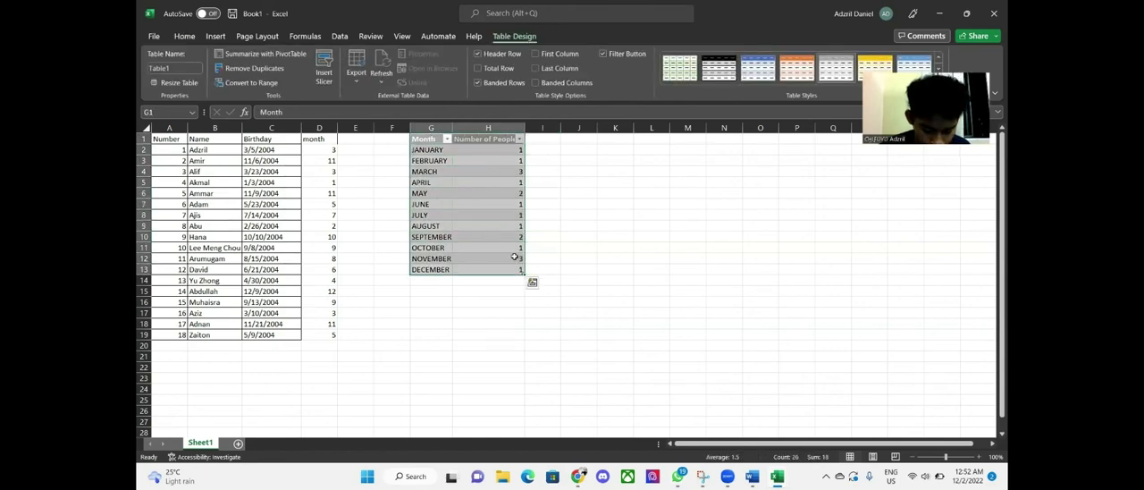
pyautogui.click(215, 36)
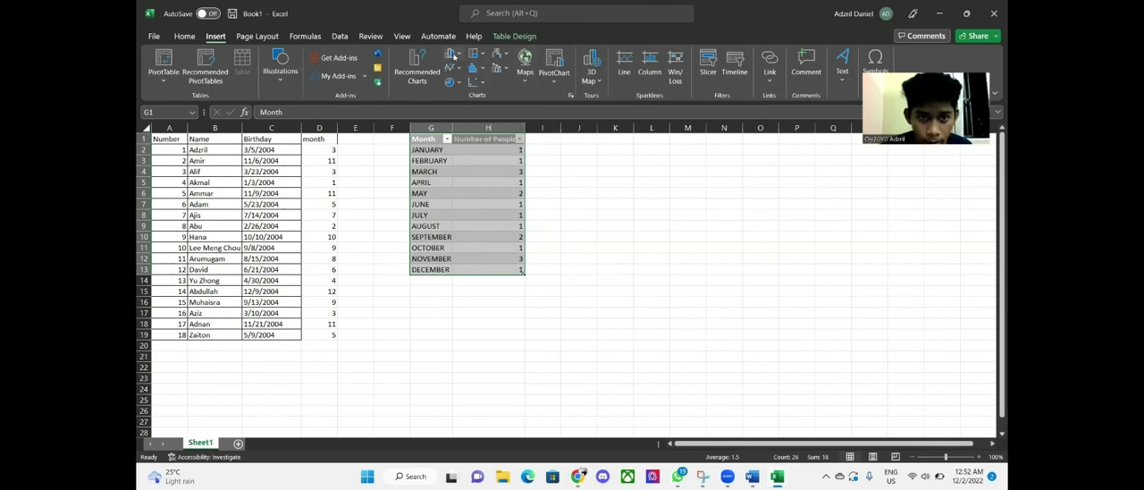
pyautogui.click(457, 54)
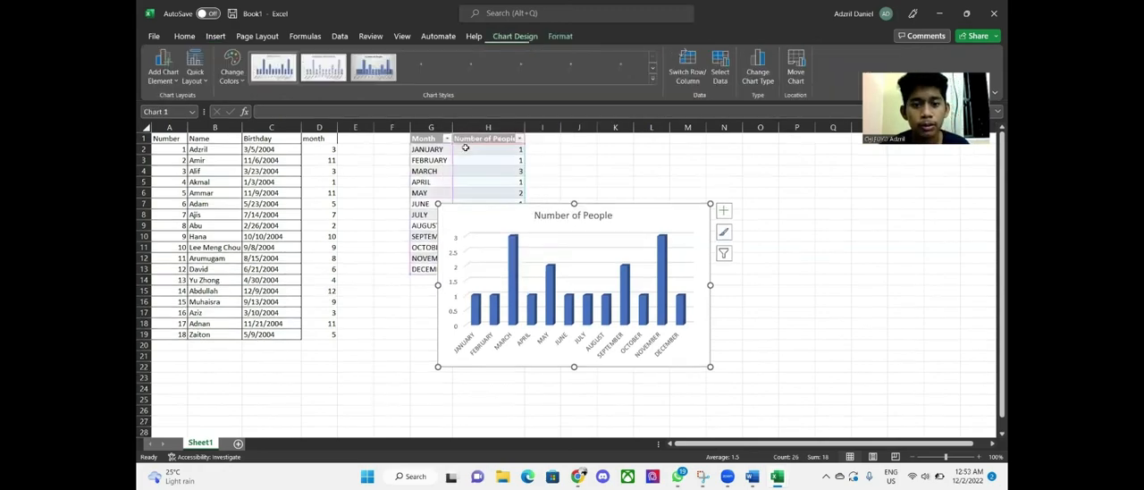
# Move the chart beside the table, spanning roughly columns J to P
pyautogui.moveTo(527, 213)
pyautogui.mouseDown()
pyautogui.moveTo(585, 214)
pyautogui.moveTo(624, 182)
pyautogui.mouseUp()
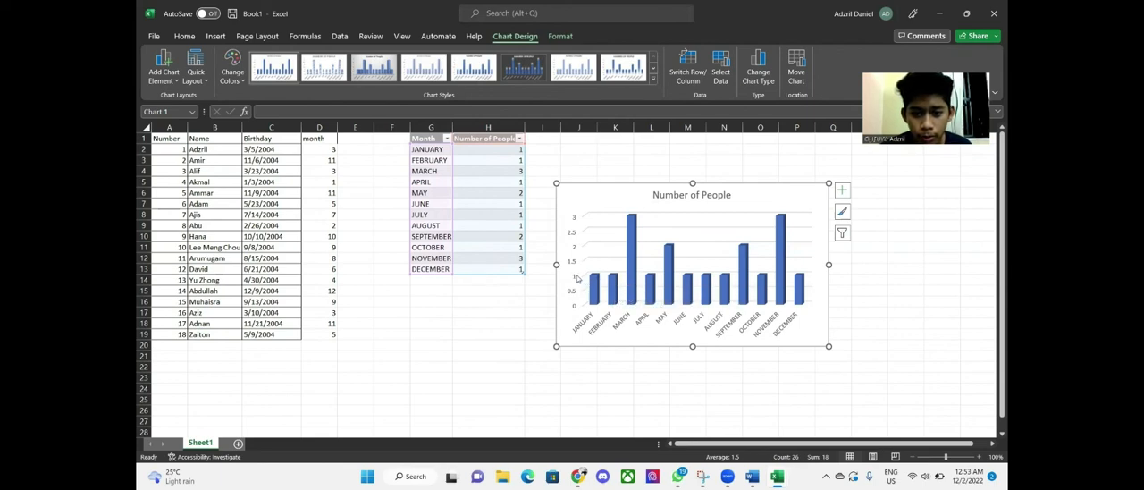
pyautogui.moveTo(633, 219)
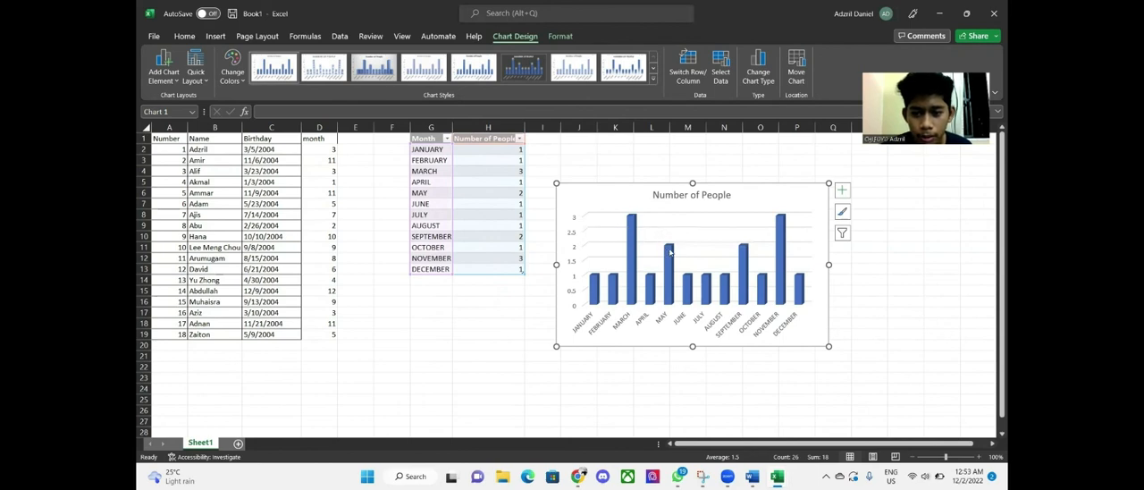
pyautogui.moveTo(670, 252)
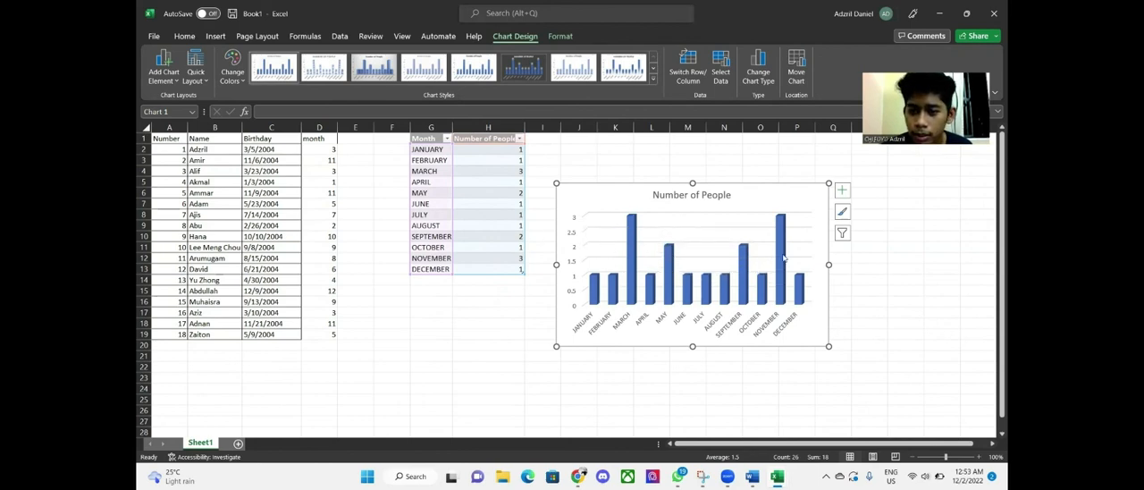
pyautogui.click(865, 269)
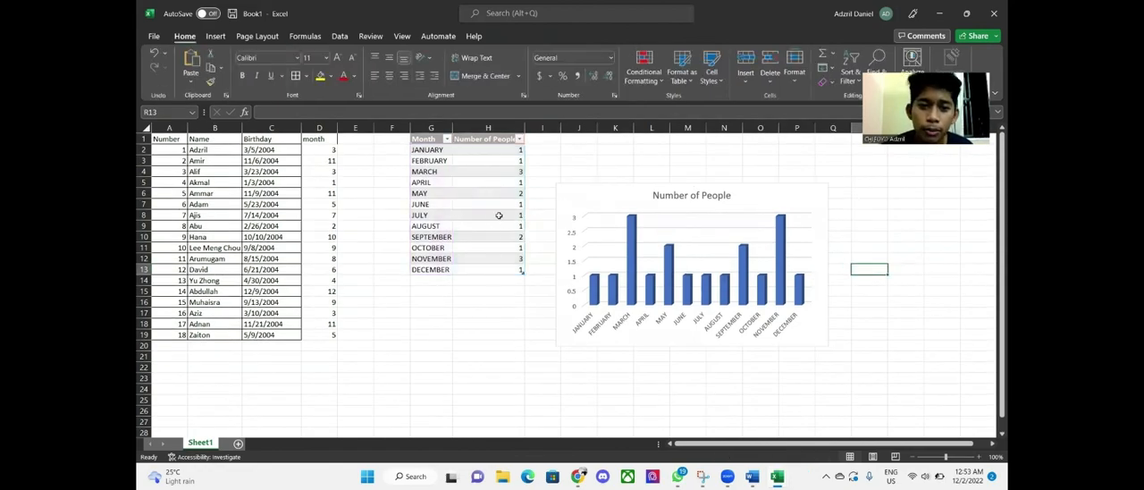
# Apply a dark chart style to the chart, then select its bars and open the colour palettes
pyautogui.click(630, 208)
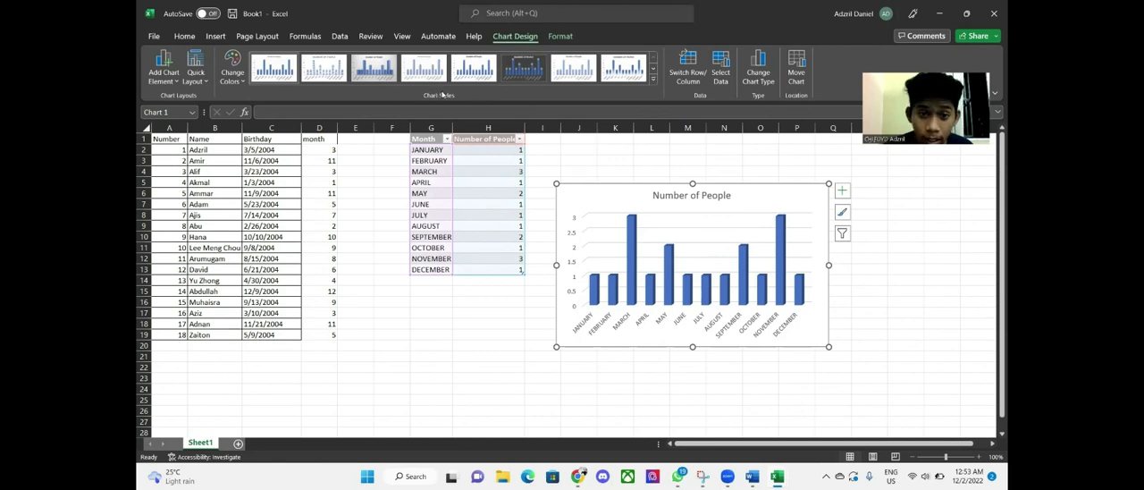
pyautogui.click(653, 78)
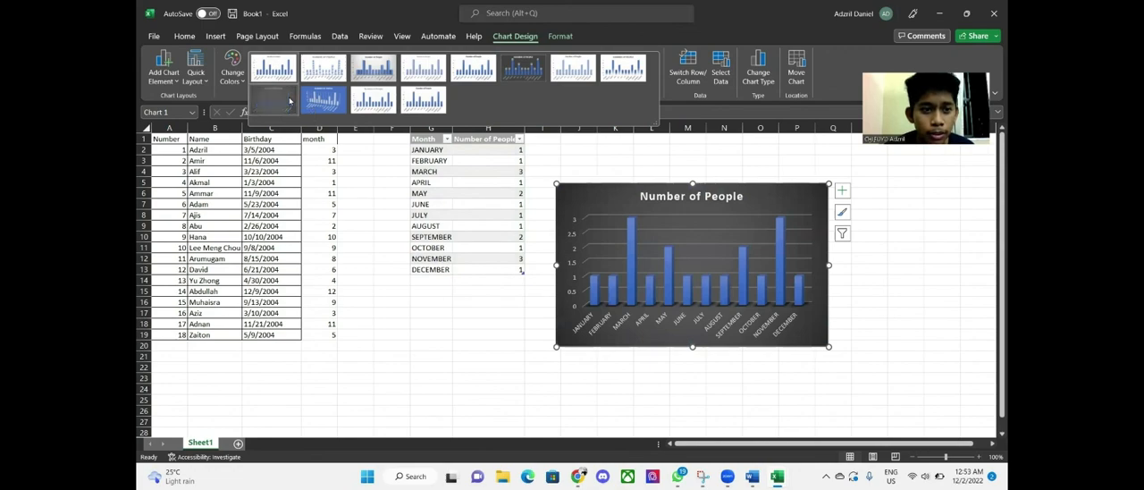
pyautogui.click(289, 101)
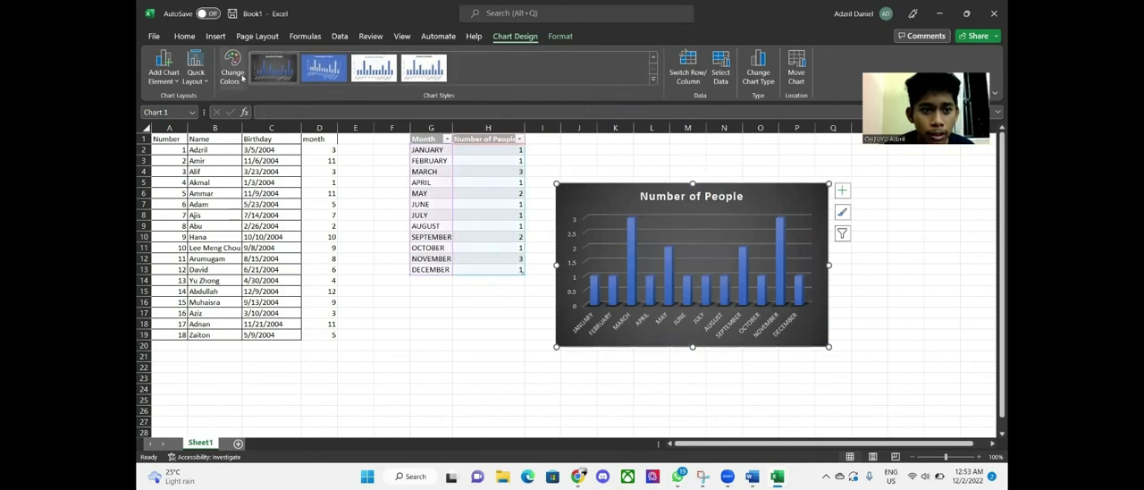
pyautogui.click(630, 253)
pyautogui.click(236, 76)
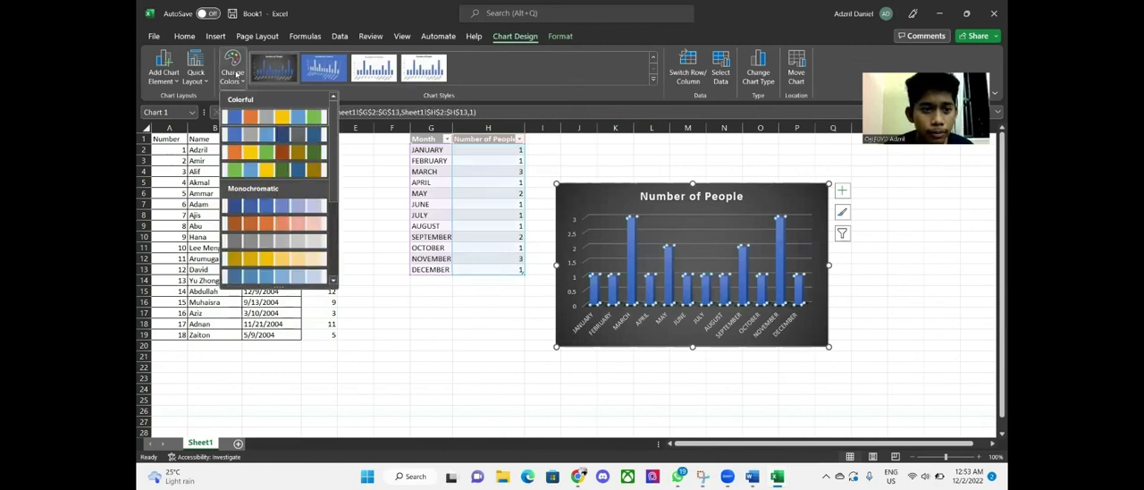